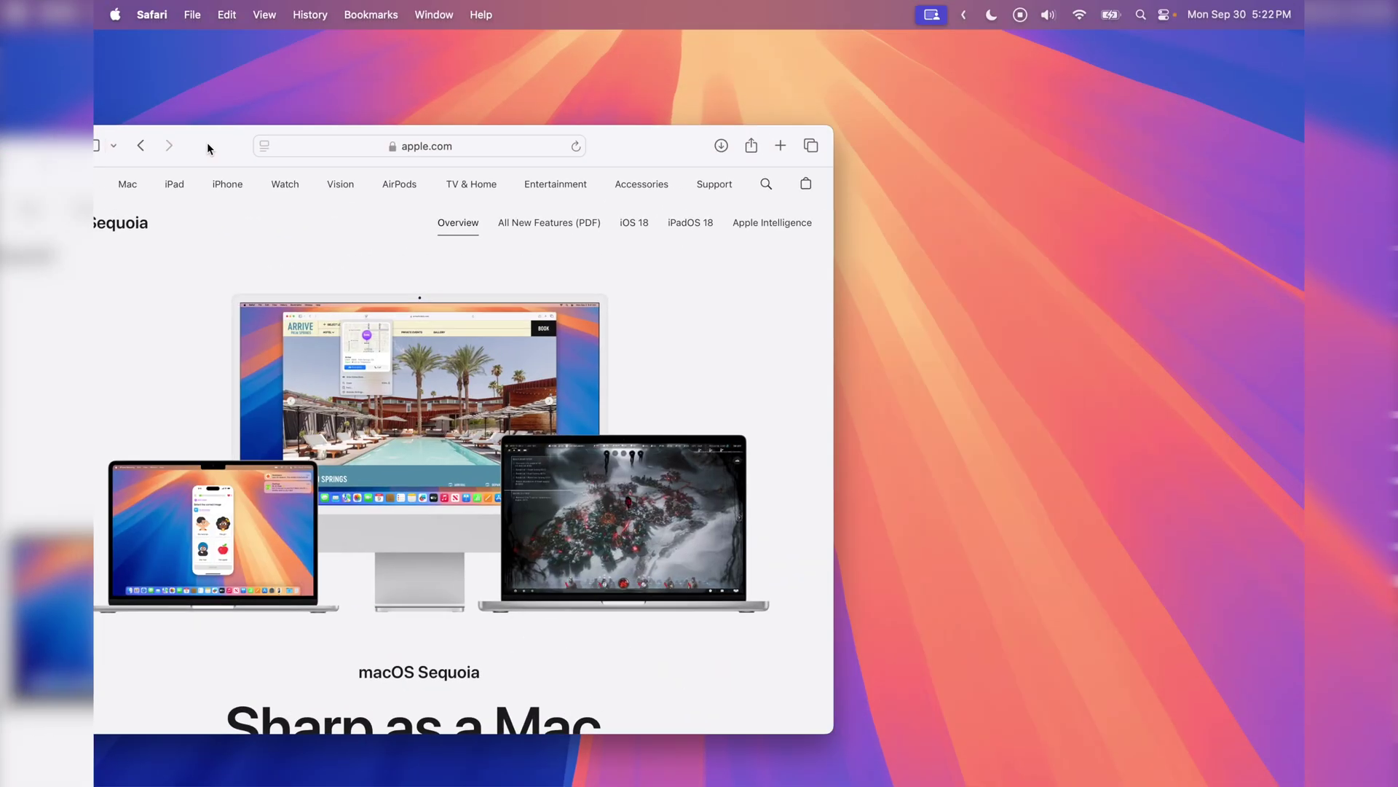
Step: Drag the Safari window to the left screen edge so it snaps into the left half
drag(207, 148, 94, 155)
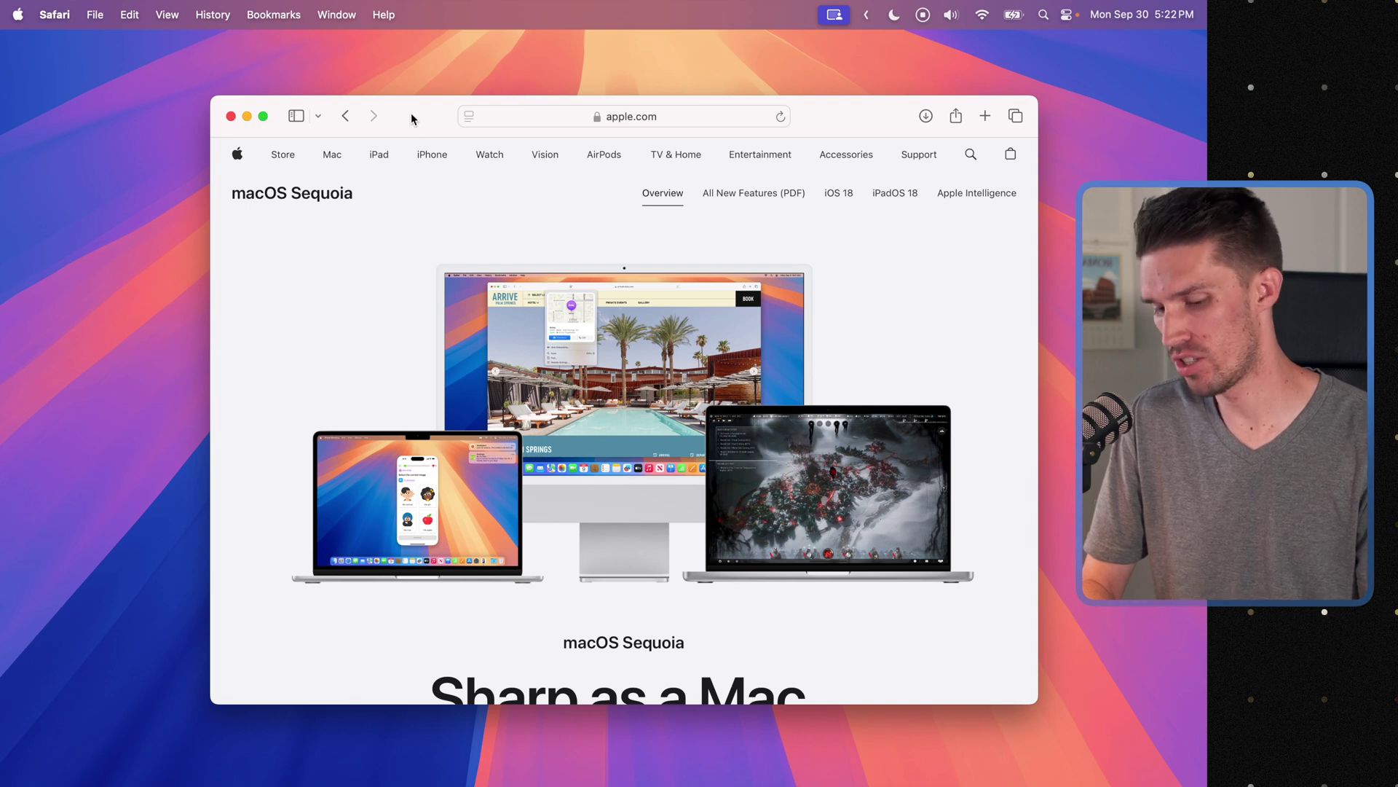
drag(412, 119, 0, 155)
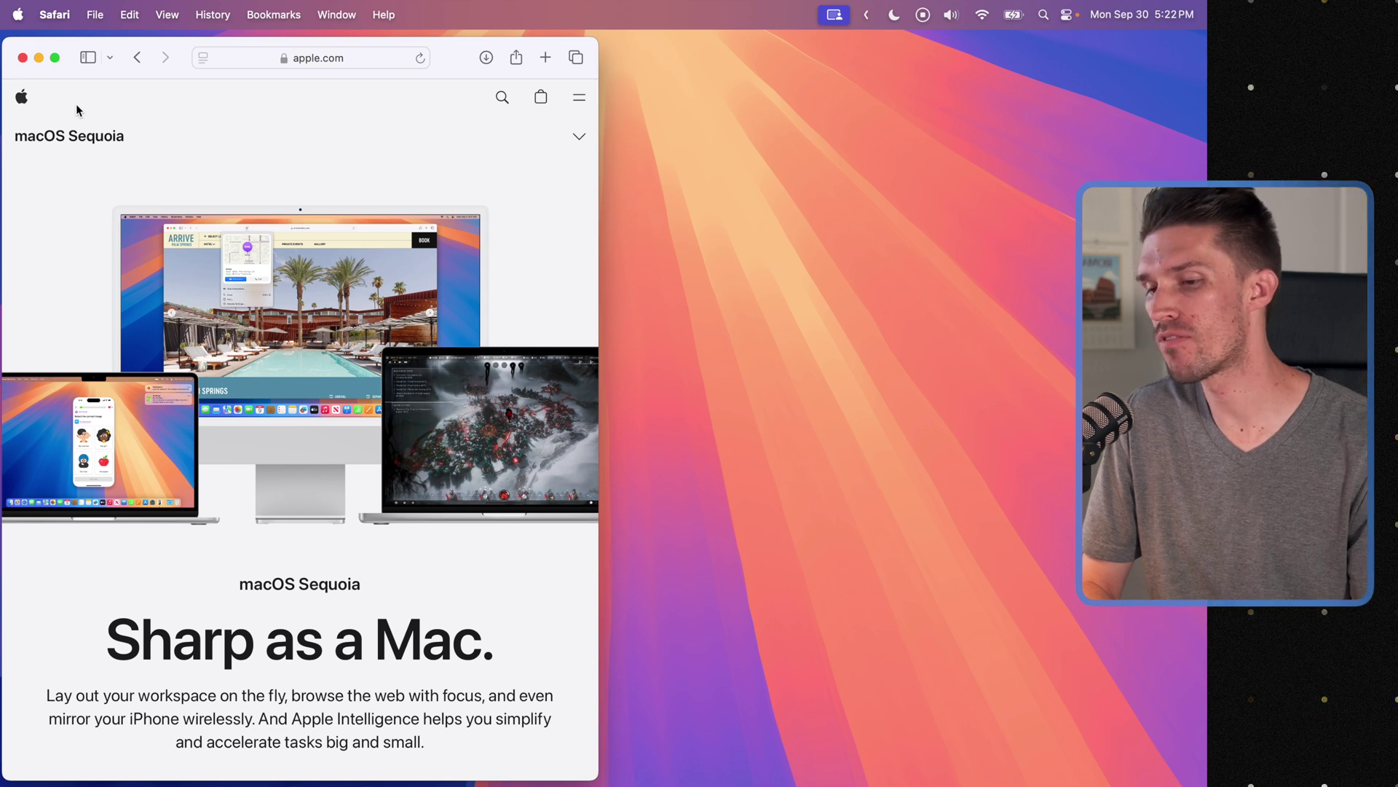
mouse_move(56, 60)
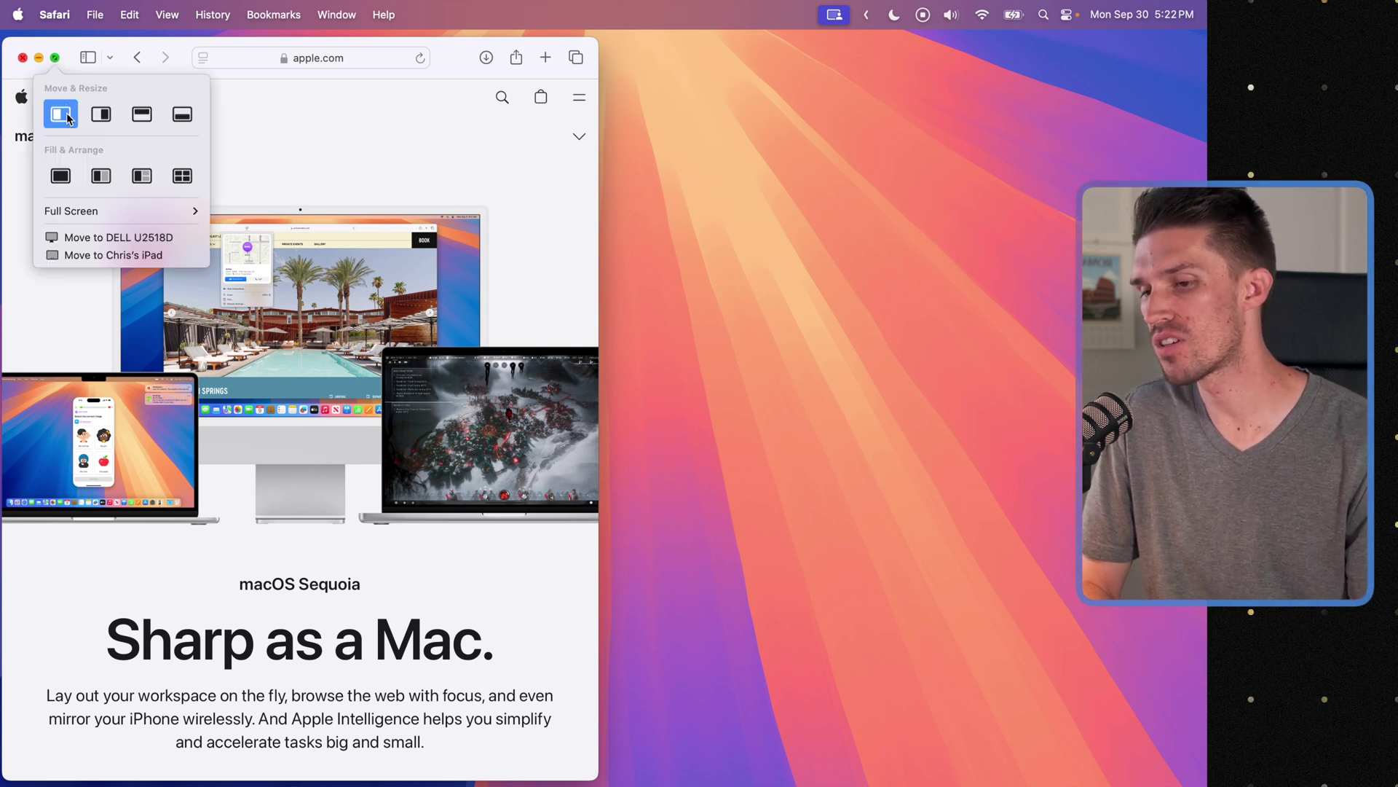
Step: Tile Safari into the bottom half, then into the right half of the screen
click(185, 116)
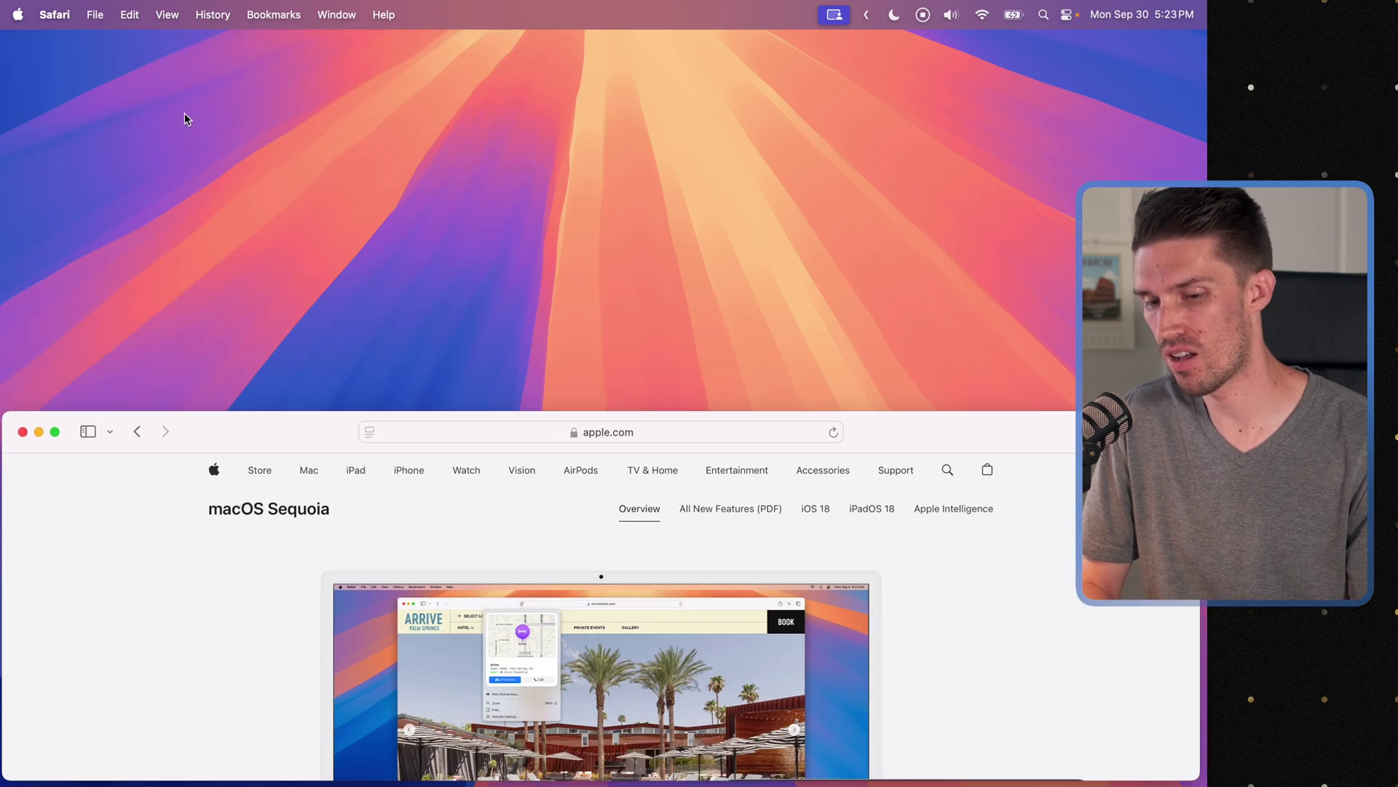
mouse_move(56, 434)
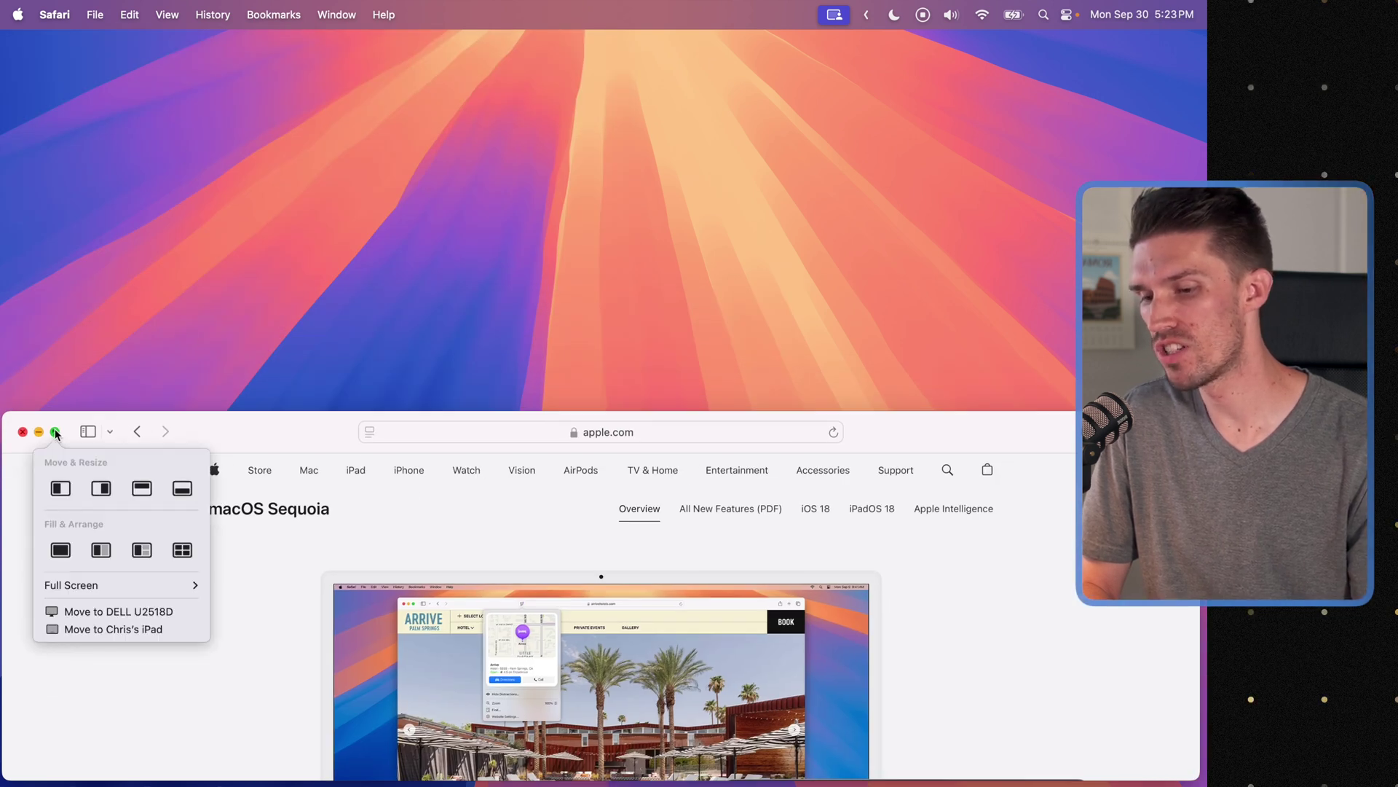
click(101, 489)
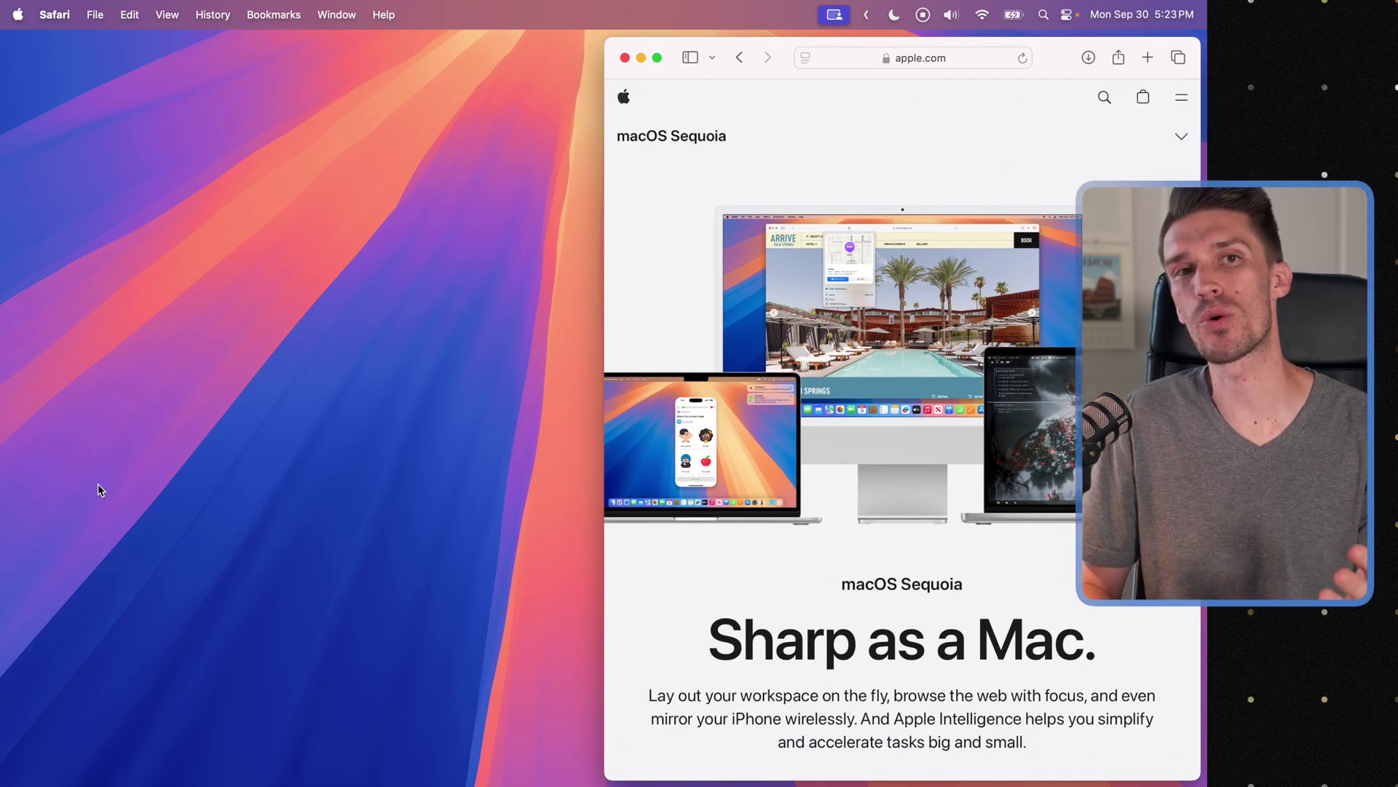
click(172, 480)
Step: Open a Finder window on the Desktop folder from the Dock and tile it left
mouse_move(379, 783)
click(304, 758)
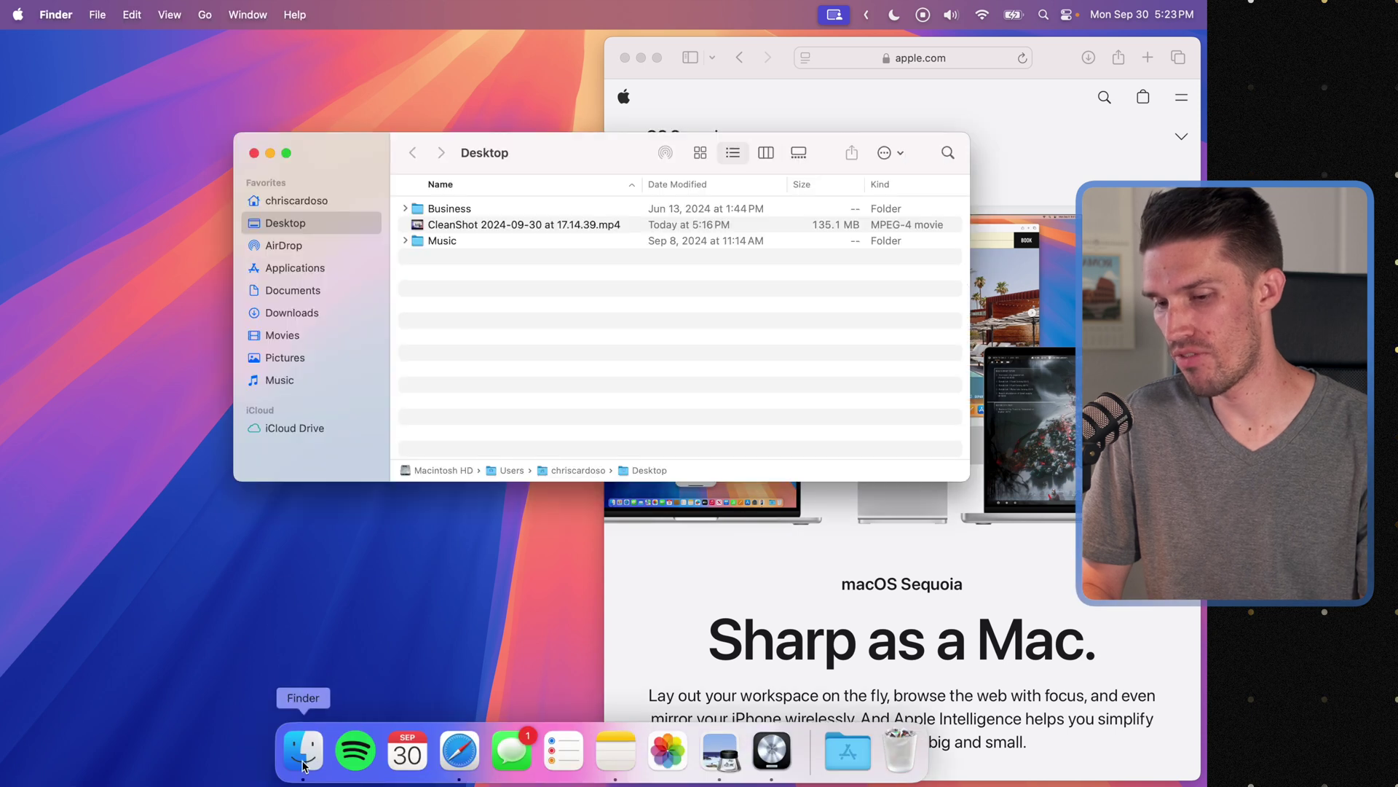
mouse_move(549, 162)
mouse_down()
mouse_move(570, 233)
mouse_move(524, 168)
mouse_up()
mouse_move(263, 169)
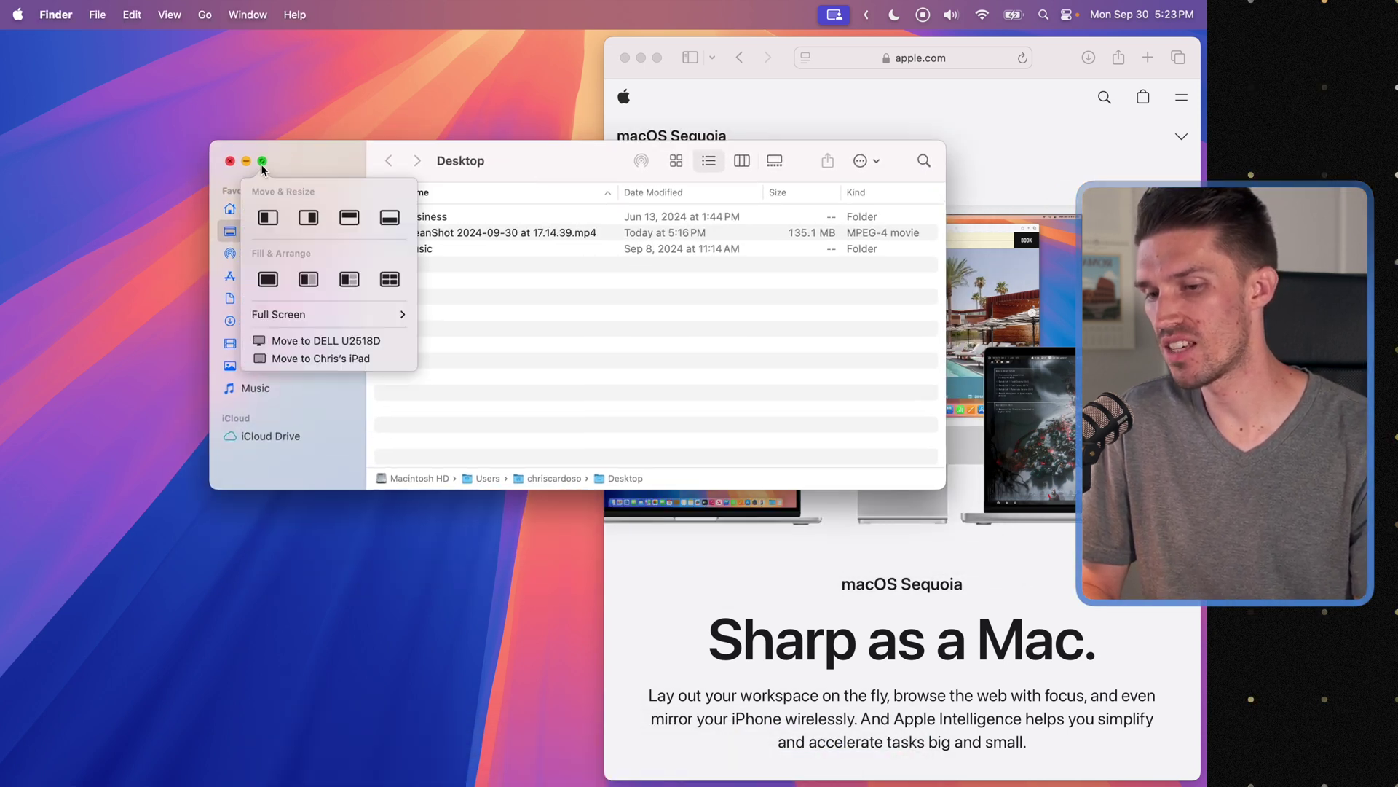
click(267, 220)
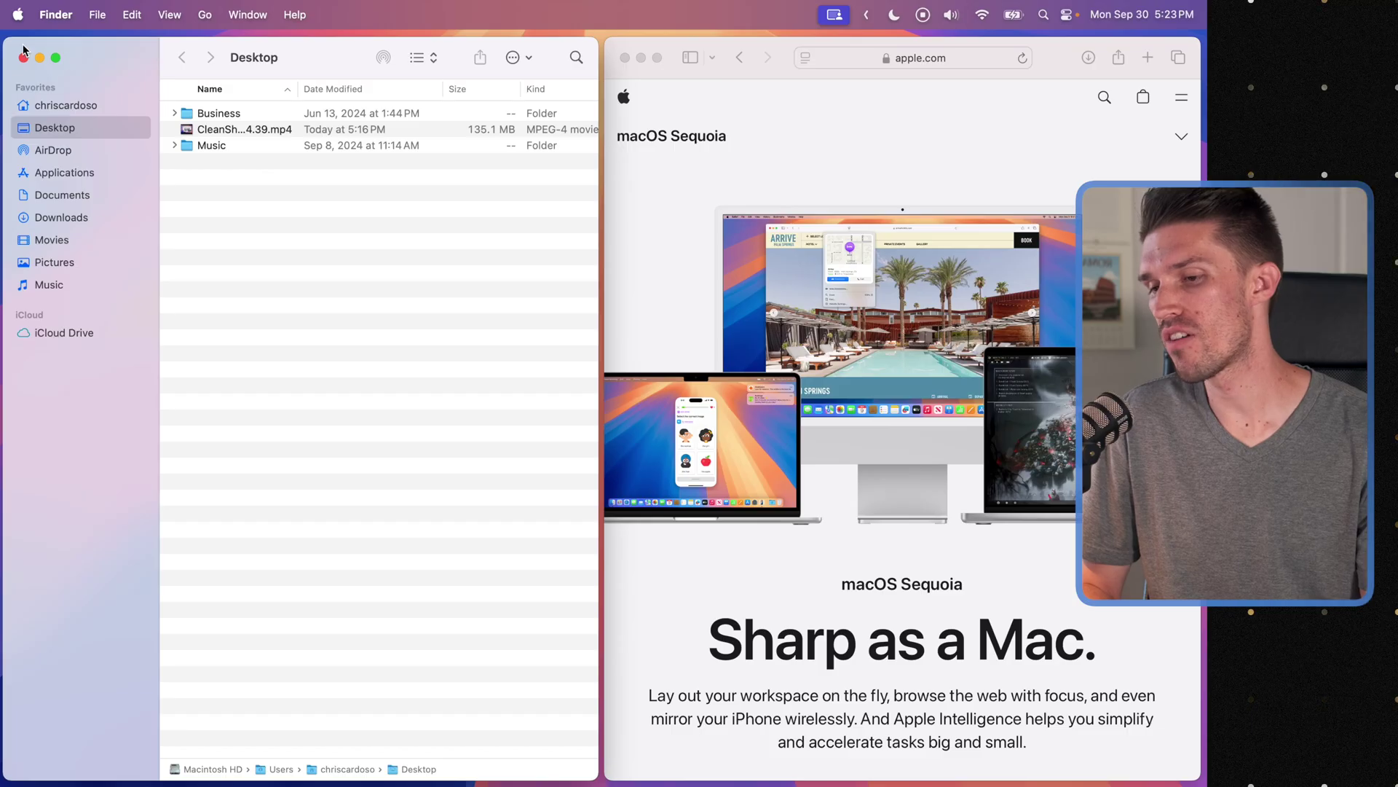
Step: Shrink both the Finder window and the Safari window
drag(6, 40, 80, 211)
click(801, 126)
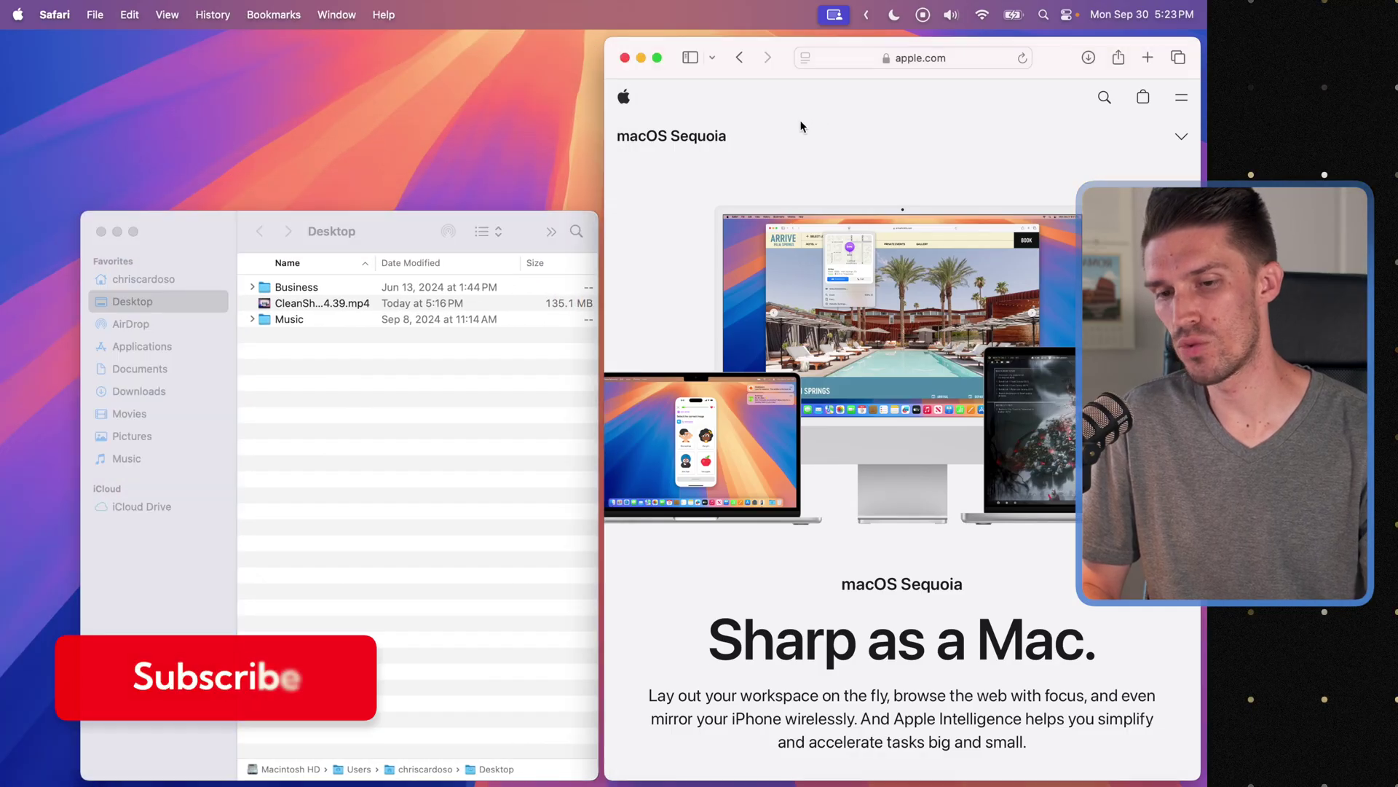
drag(614, 46, 681, 270)
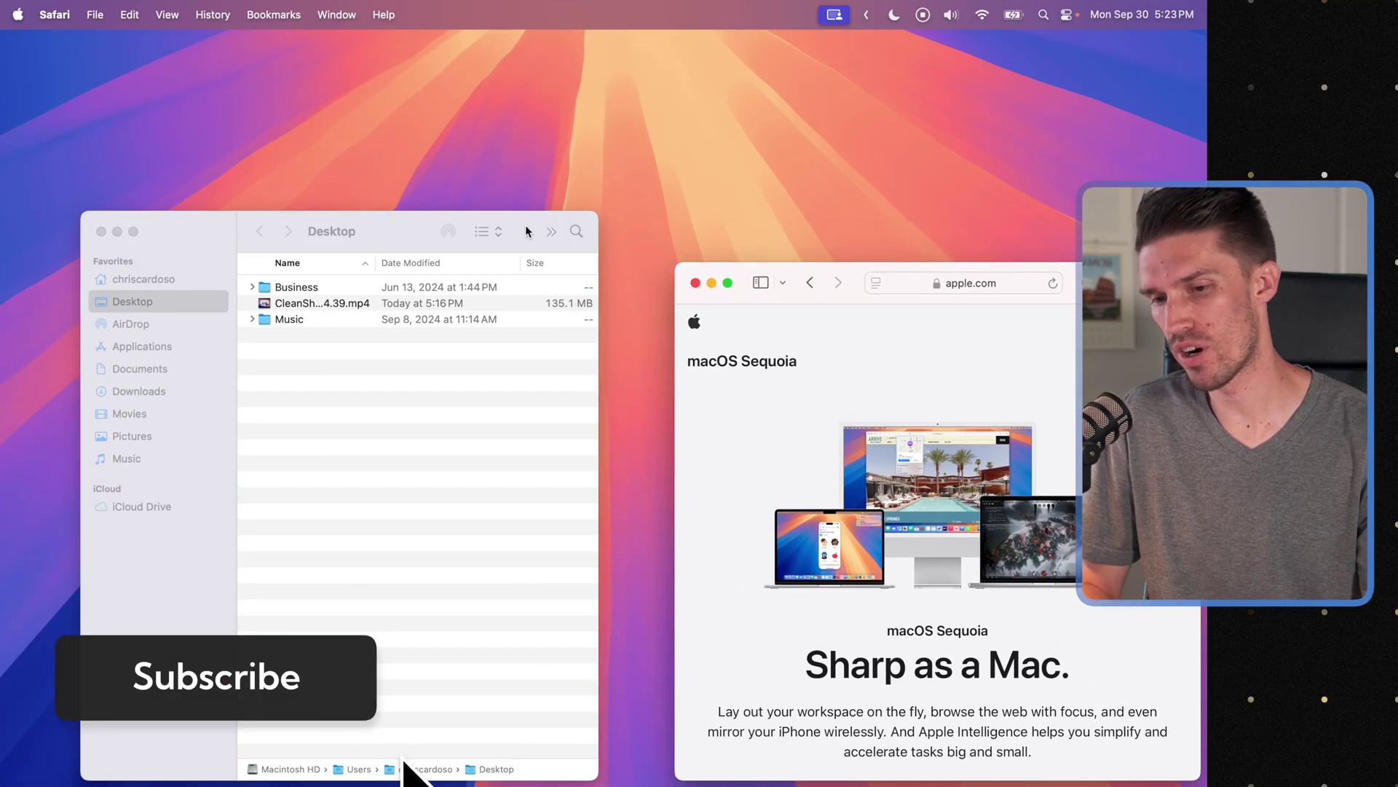
Step: Fill & Arrange Finder left and Safari right, then shift their shared divider
click(312, 233)
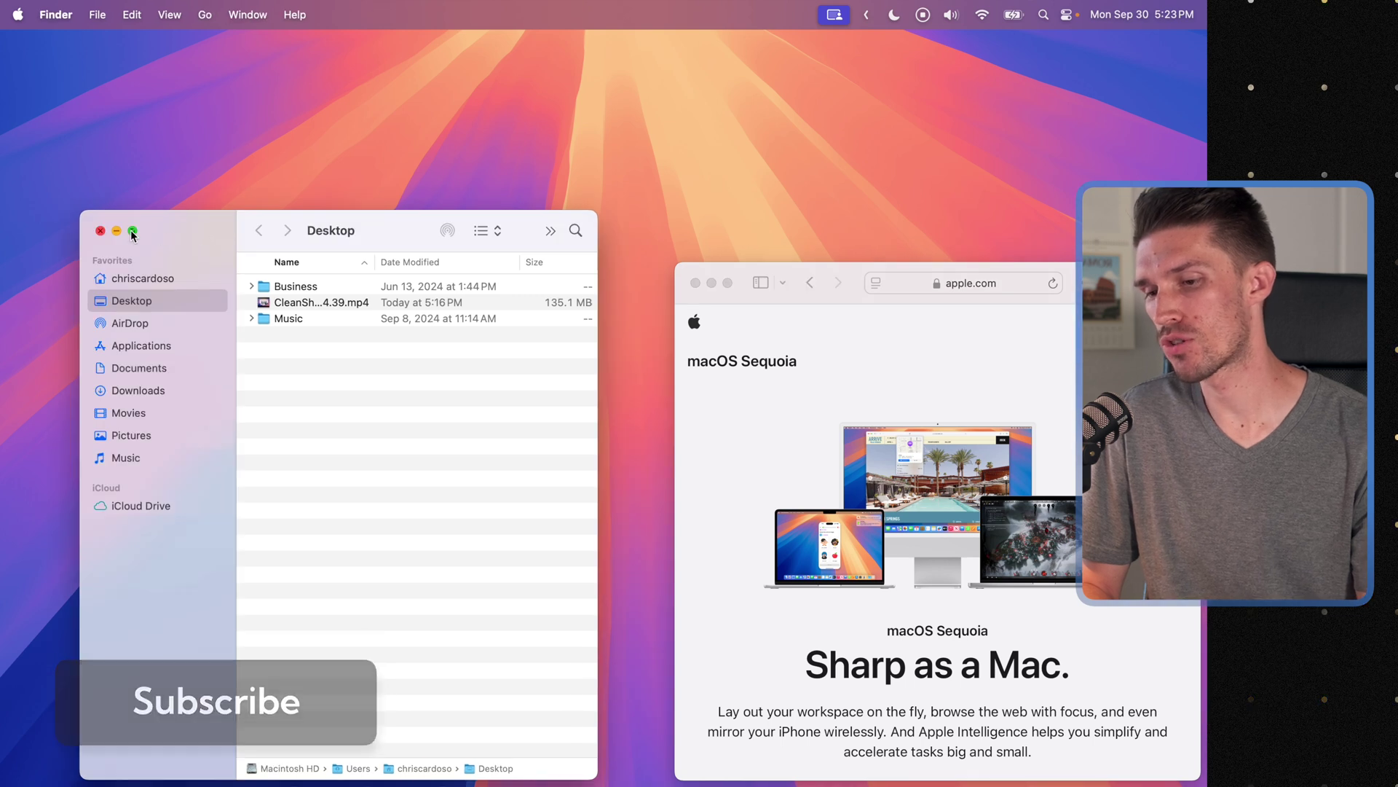
mouse_move(133, 232)
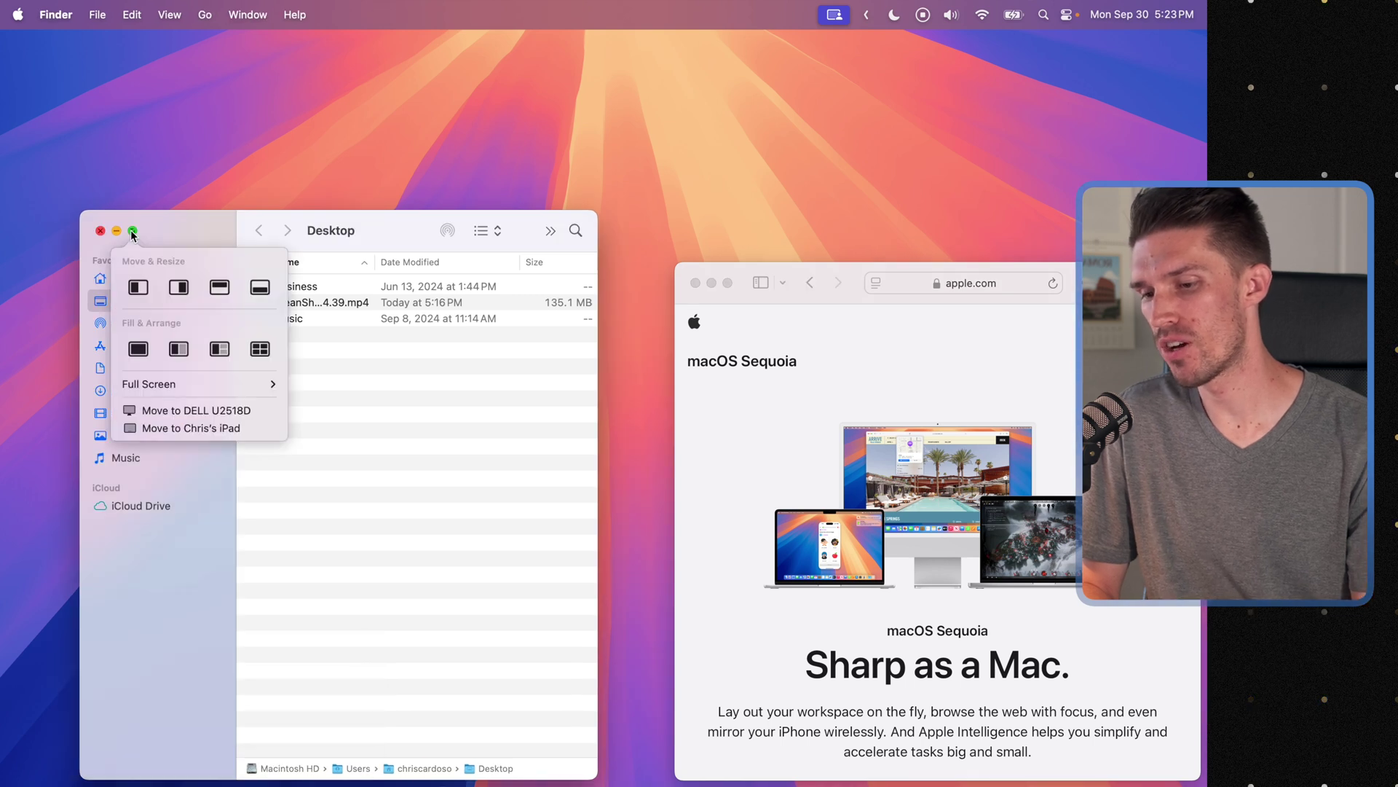
click(177, 354)
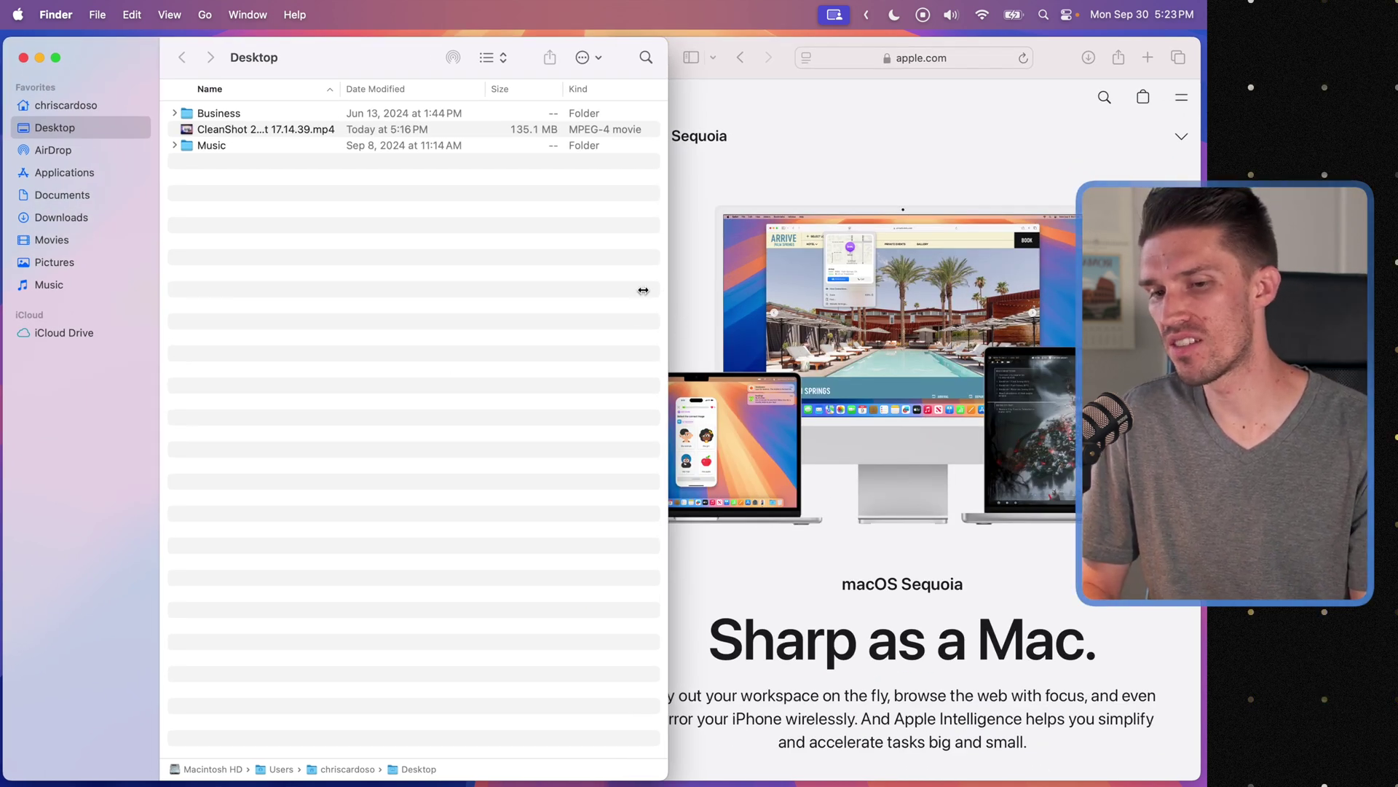
drag(643, 290, 572, 290)
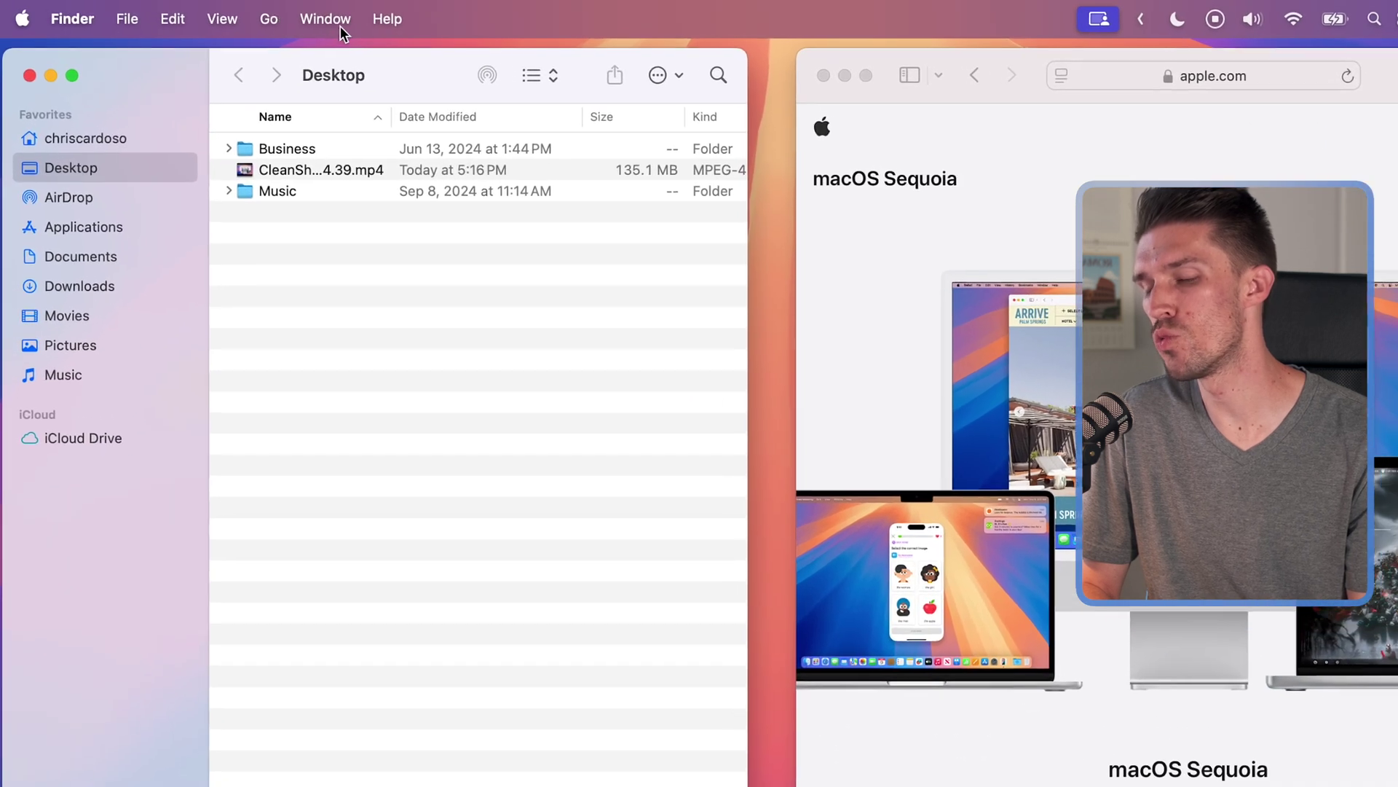
Step: Tile the Finder window toward the top using Window > Move & Resize
click(330, 19)
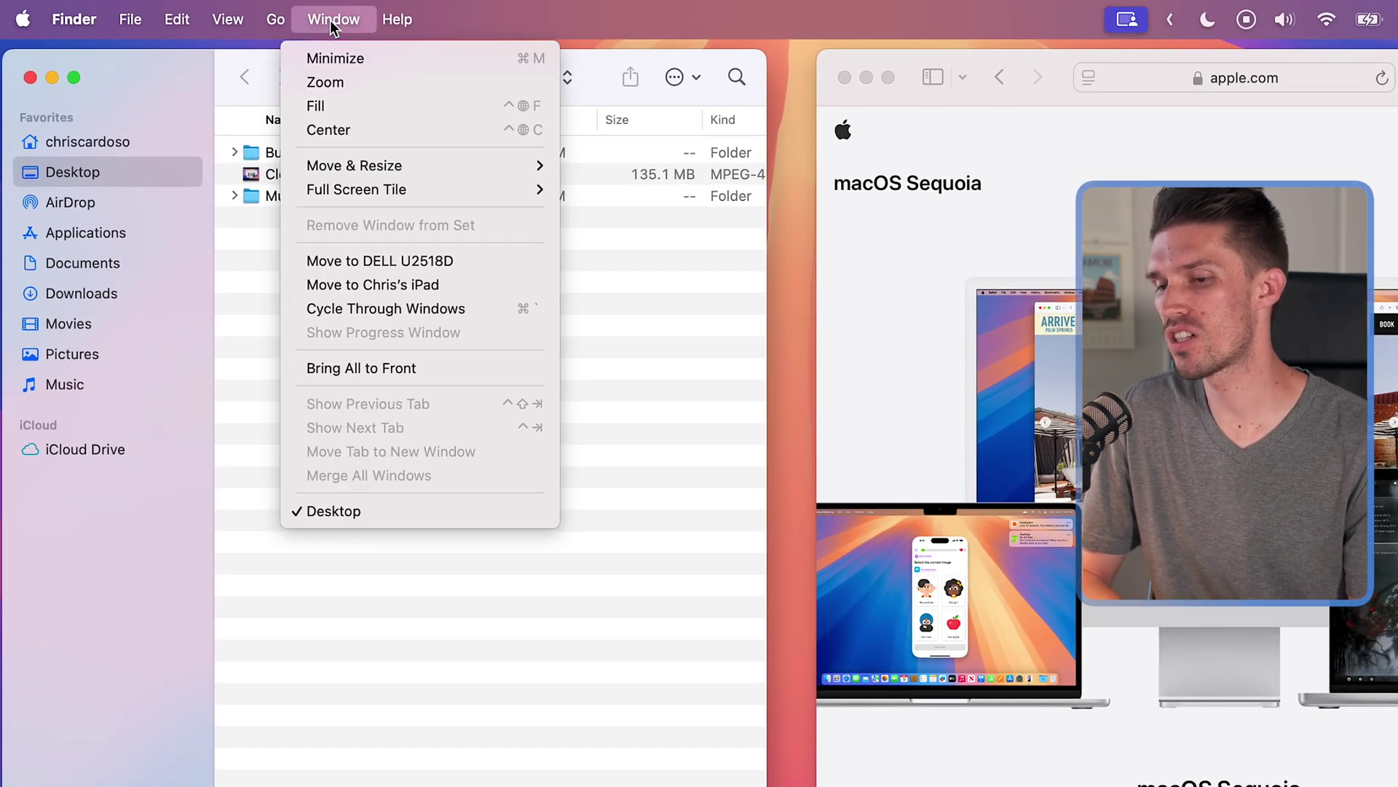
mouse_move(379, 165)
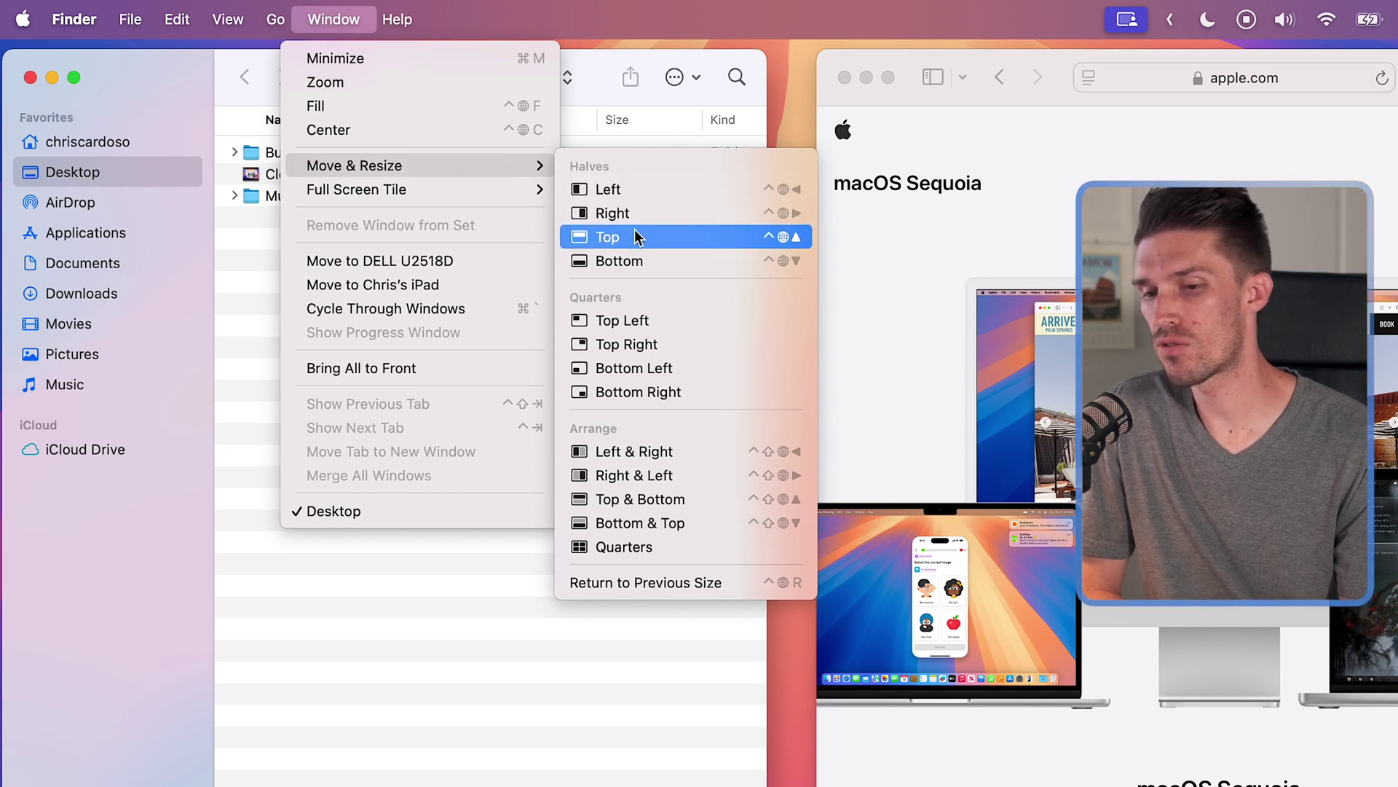
click(640, 325)
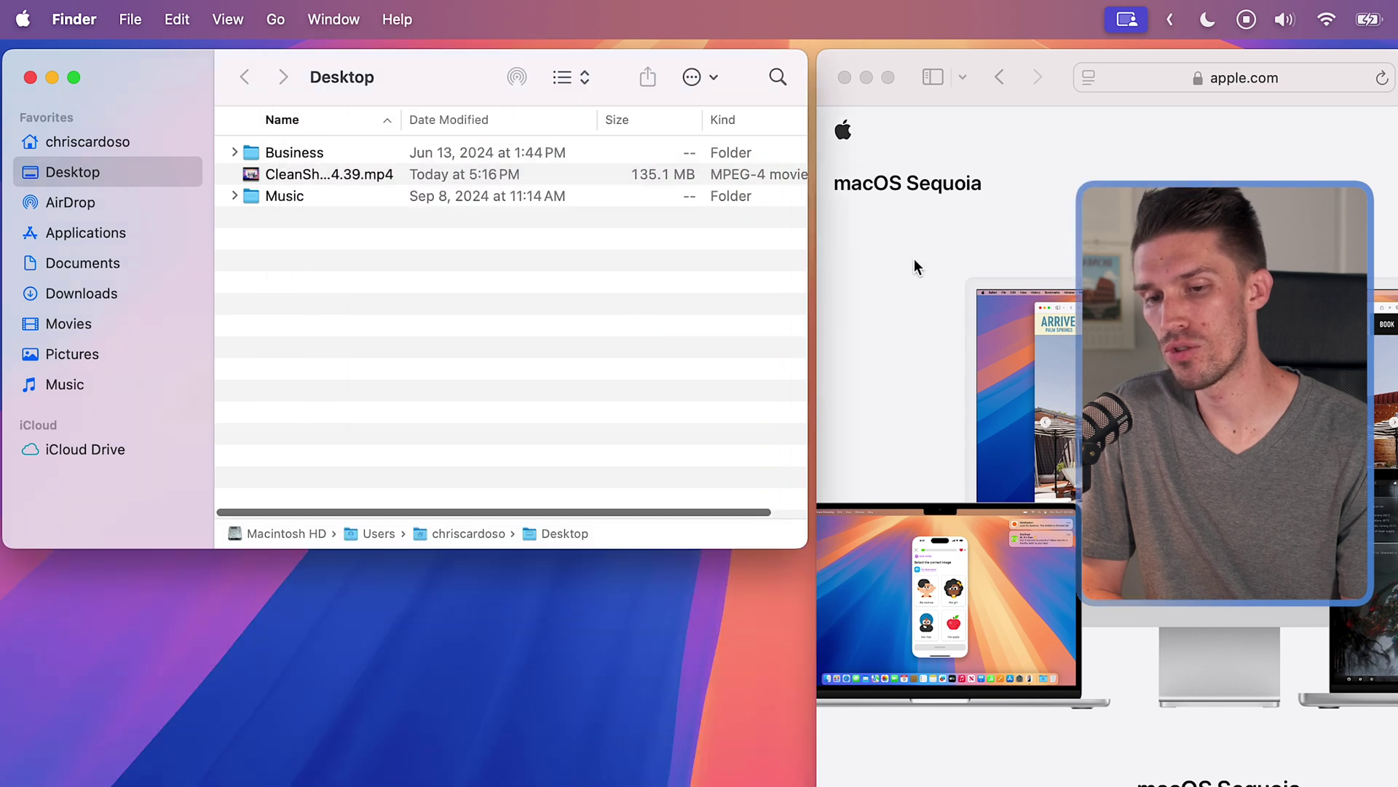
Step: Tile Safari toward the bottom using its Window > Move & Resize menu
click(898, 81)
click(459, 19)
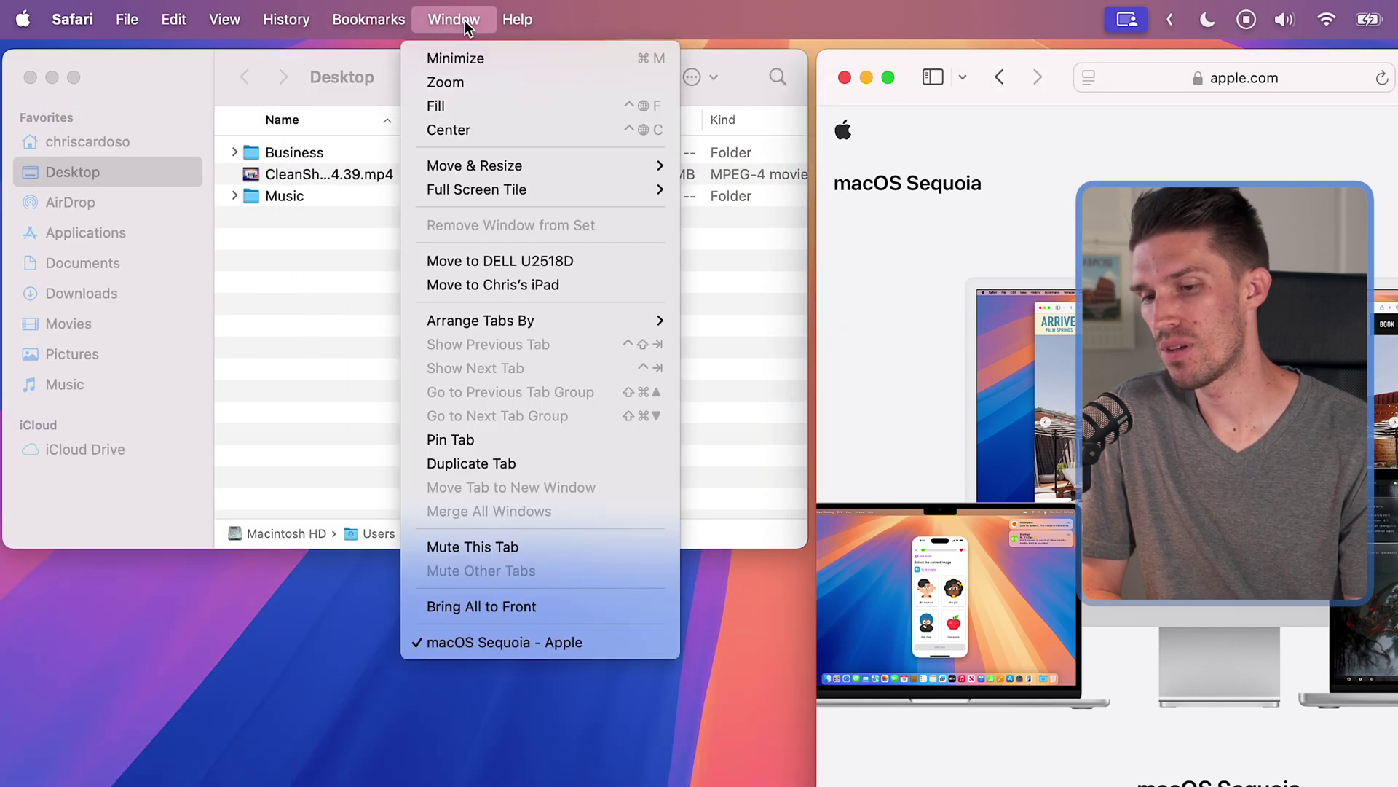
mouse_move(553, 166)
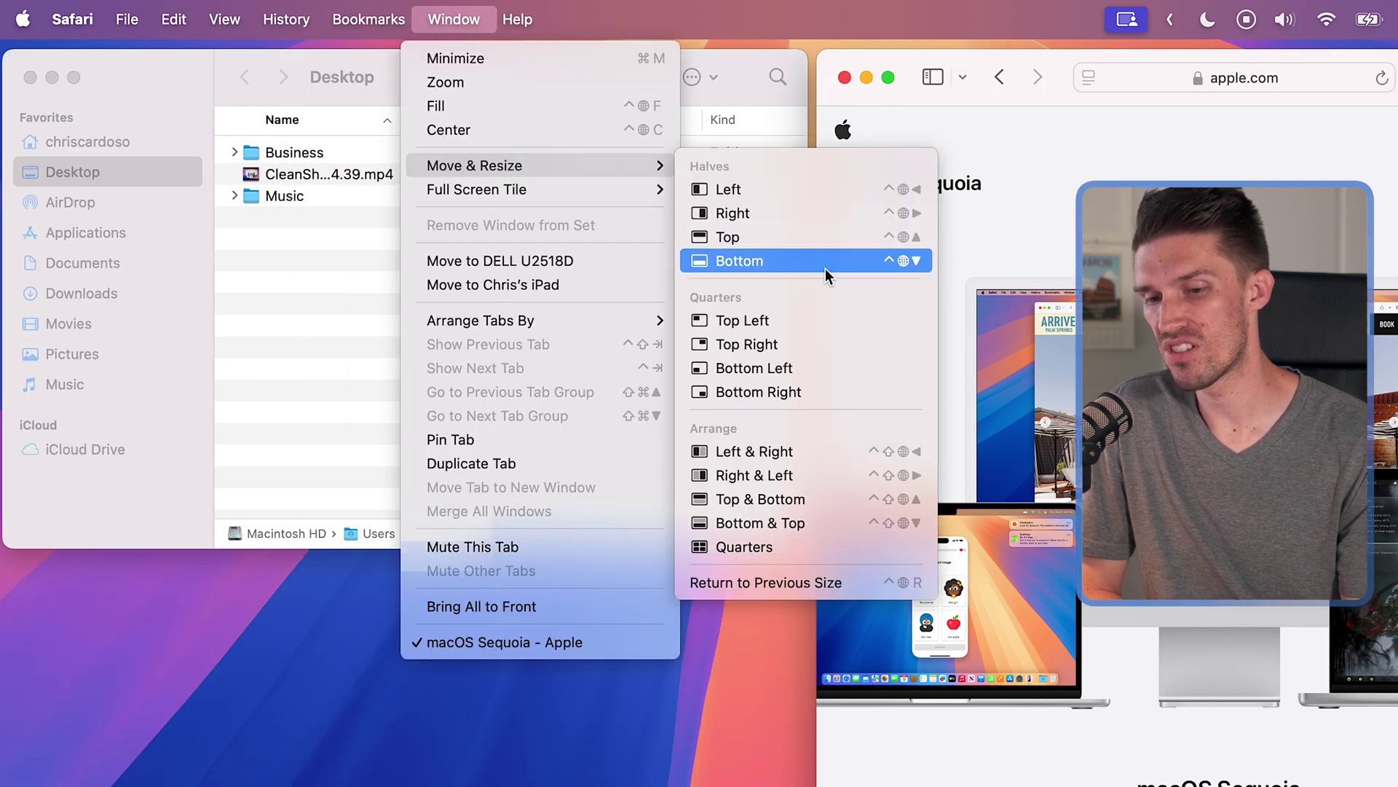
click(809, 389)
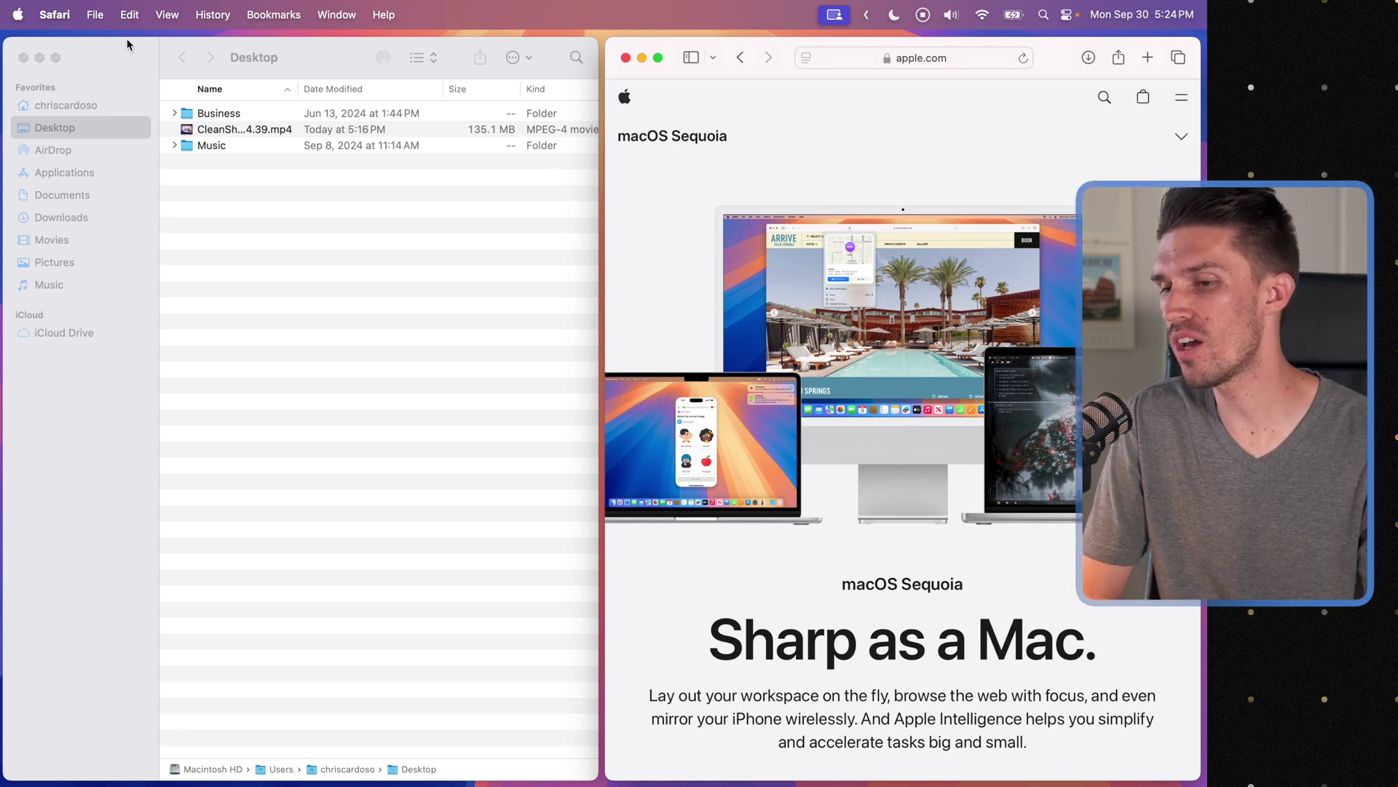
Step: Switch off "Tiled windows have margins" under Desktop & Dock > Windows in System Settings
click(18, 14)
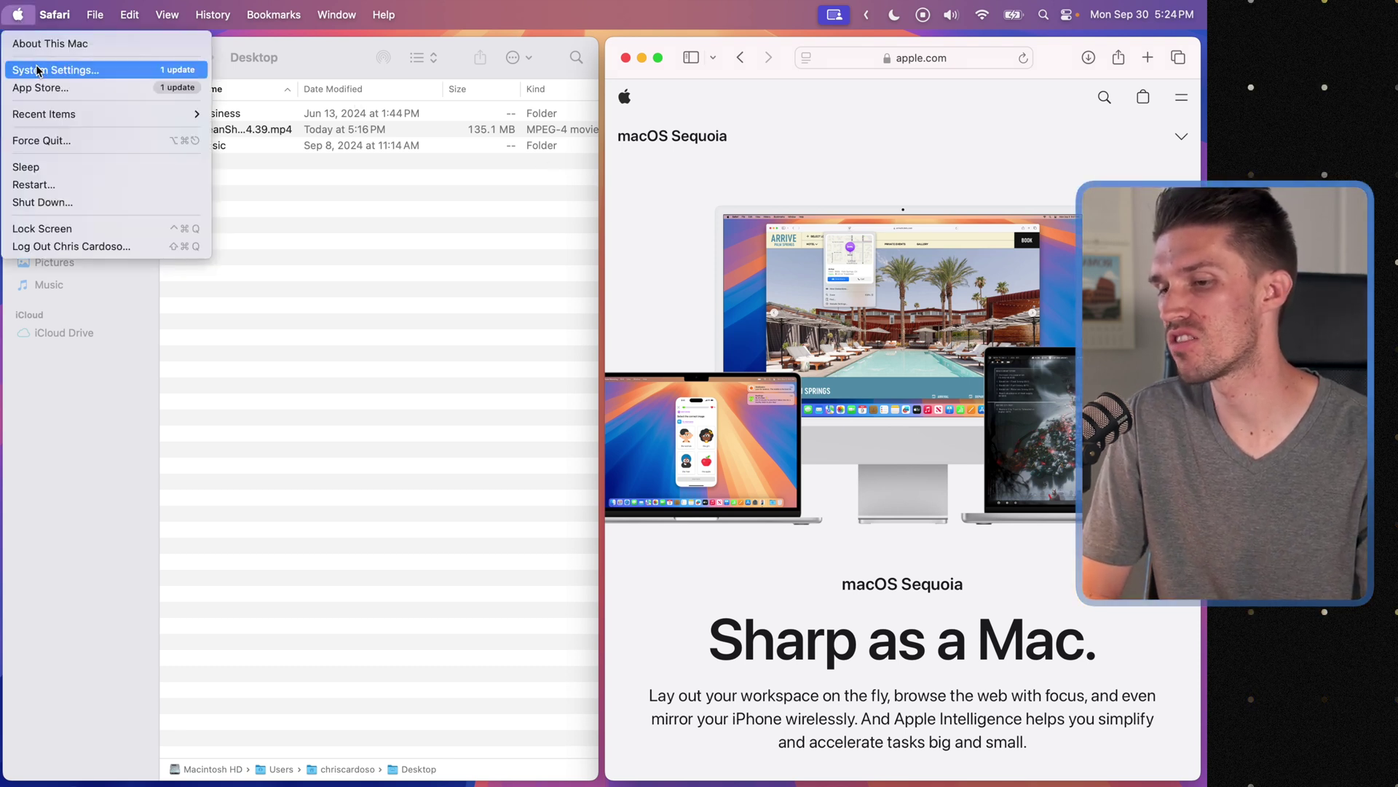
key(Escape)
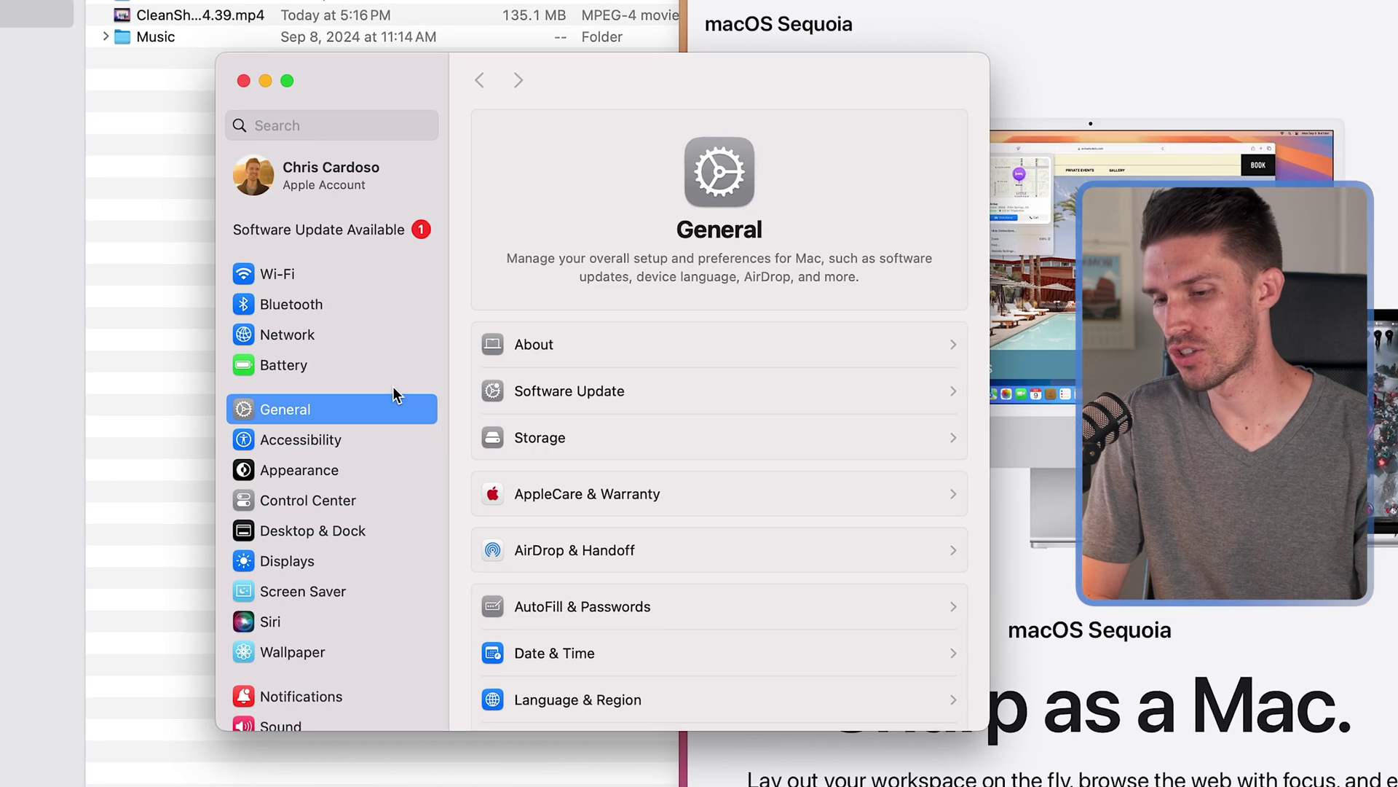
click(342, 534)
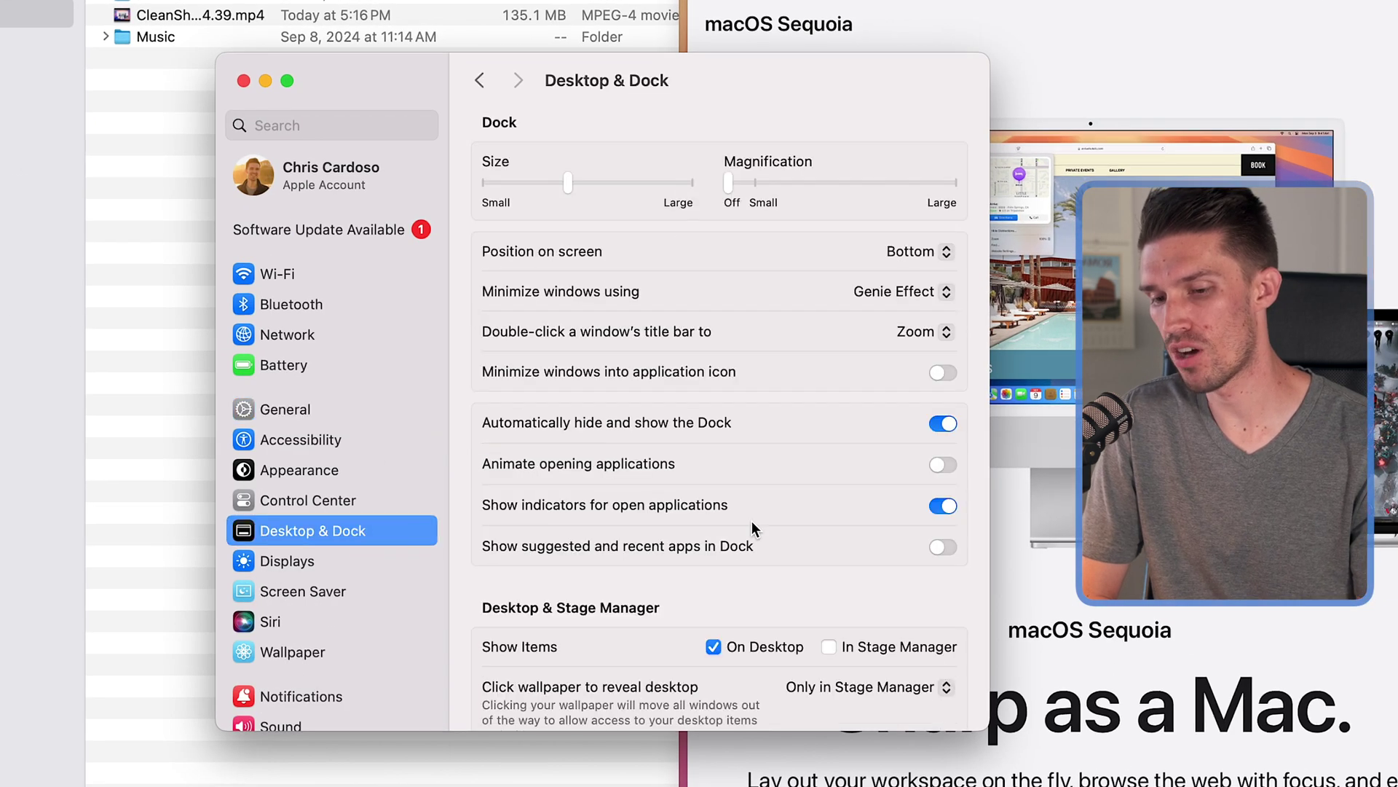
scroll(775, 405, down, 15)
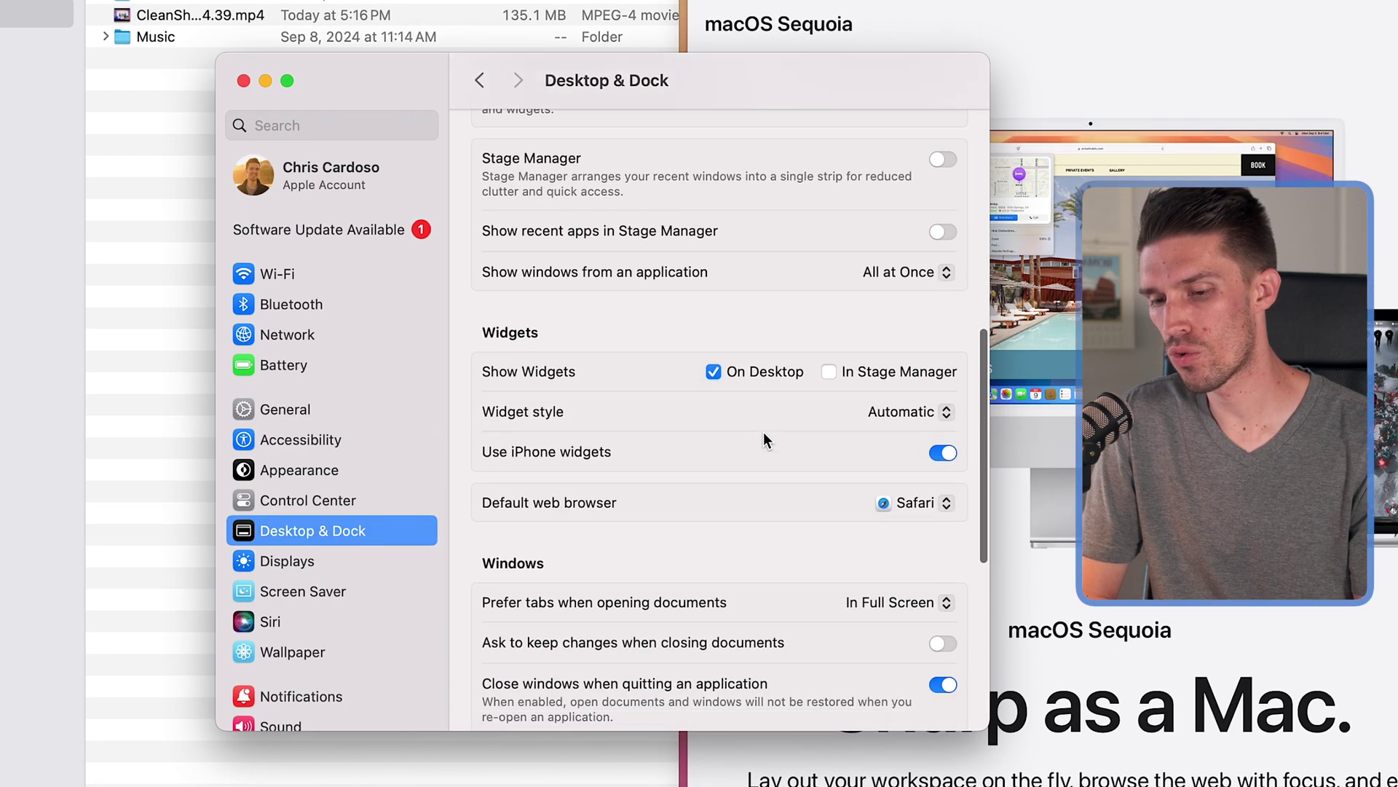
scroll(754, 451, down, 5)
scroll(728, 437, up, 3)
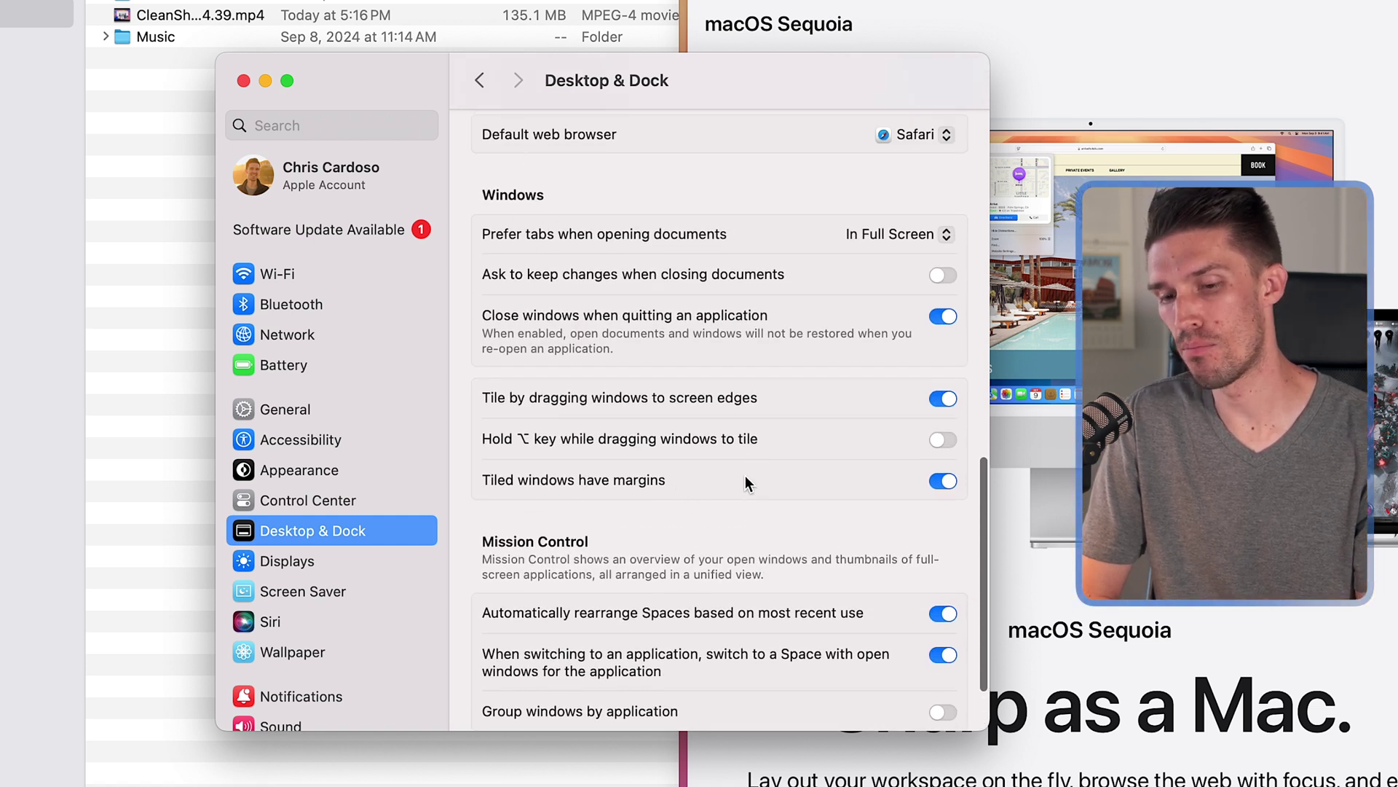
click(944, 481)
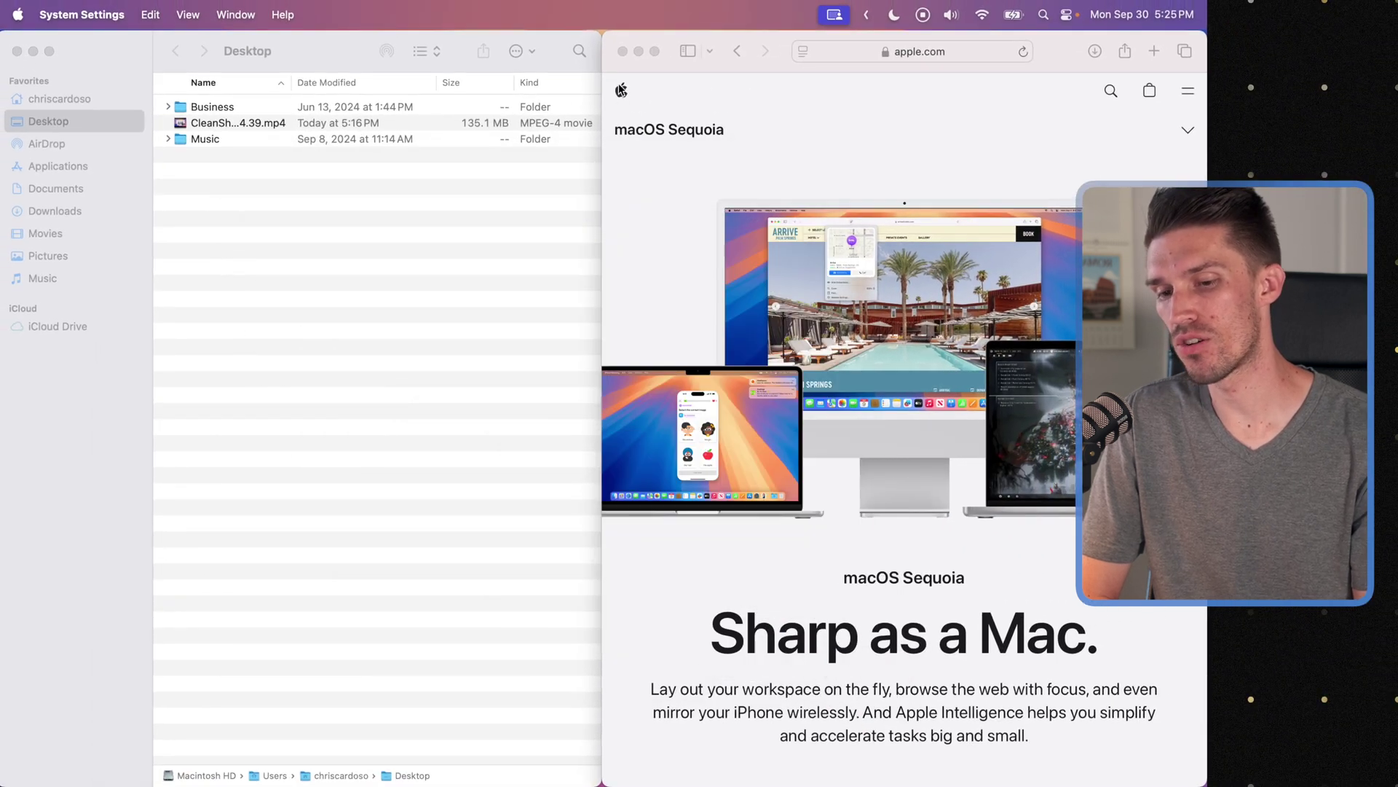
Step: Apply the first Fill & Arrange layout to the Finder window
click(112, 69)
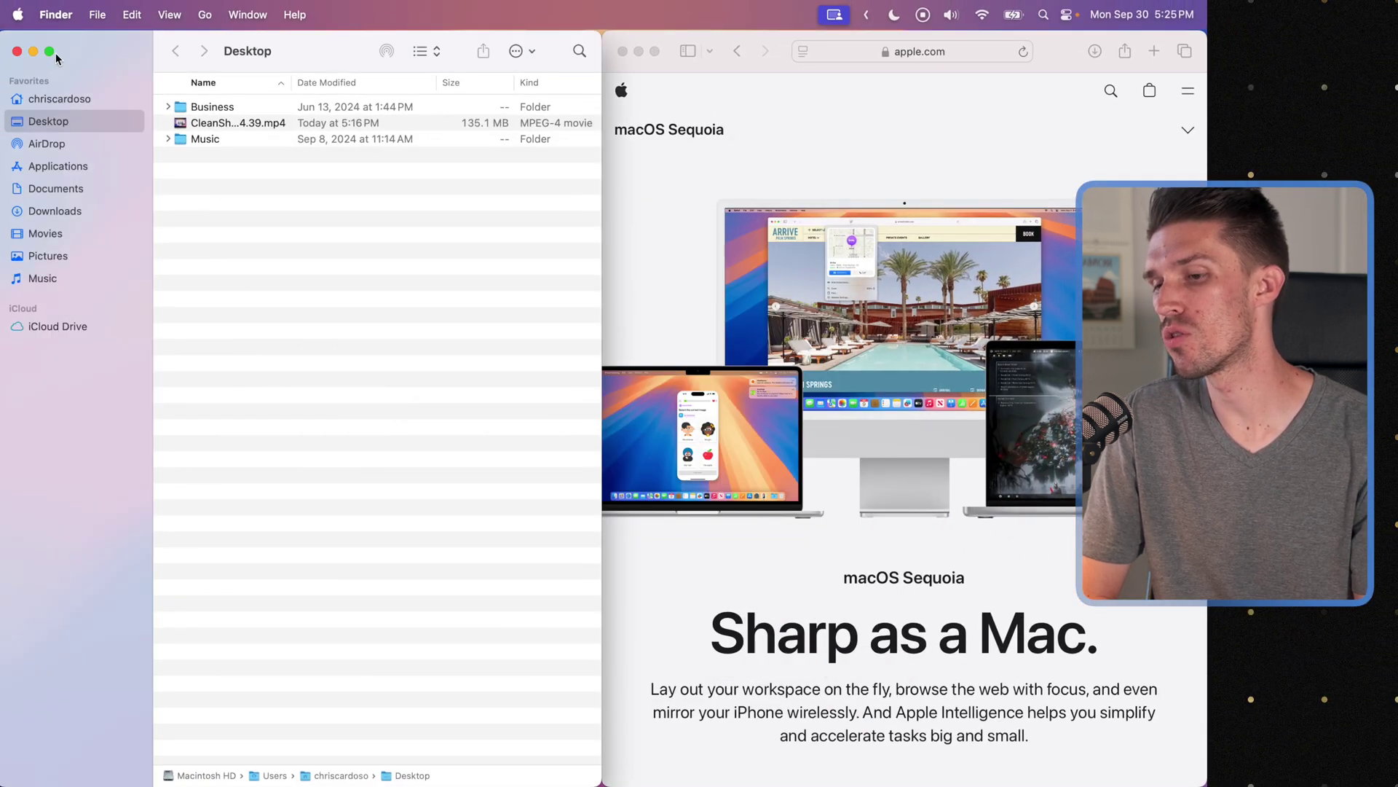
mouse_move(50, 55)
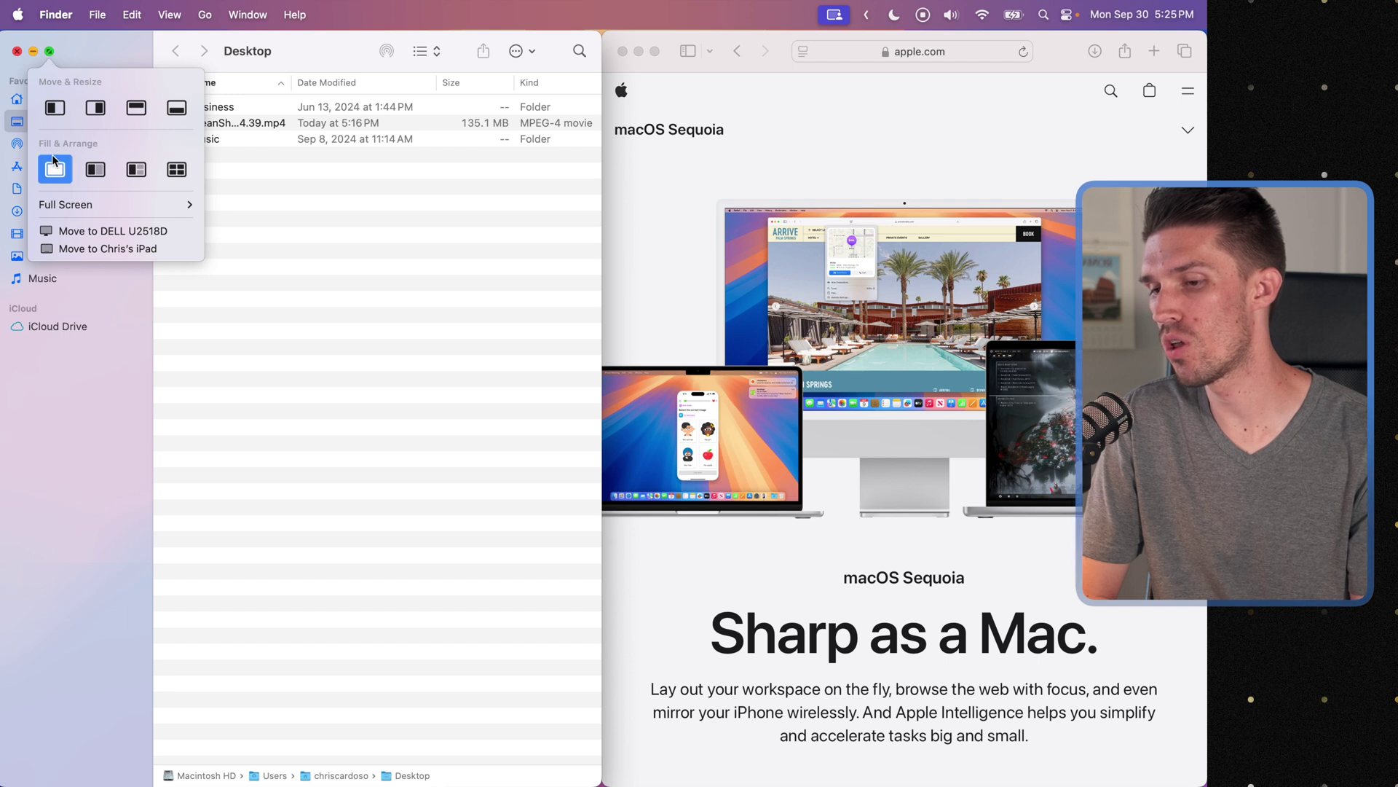
click(152, 179)
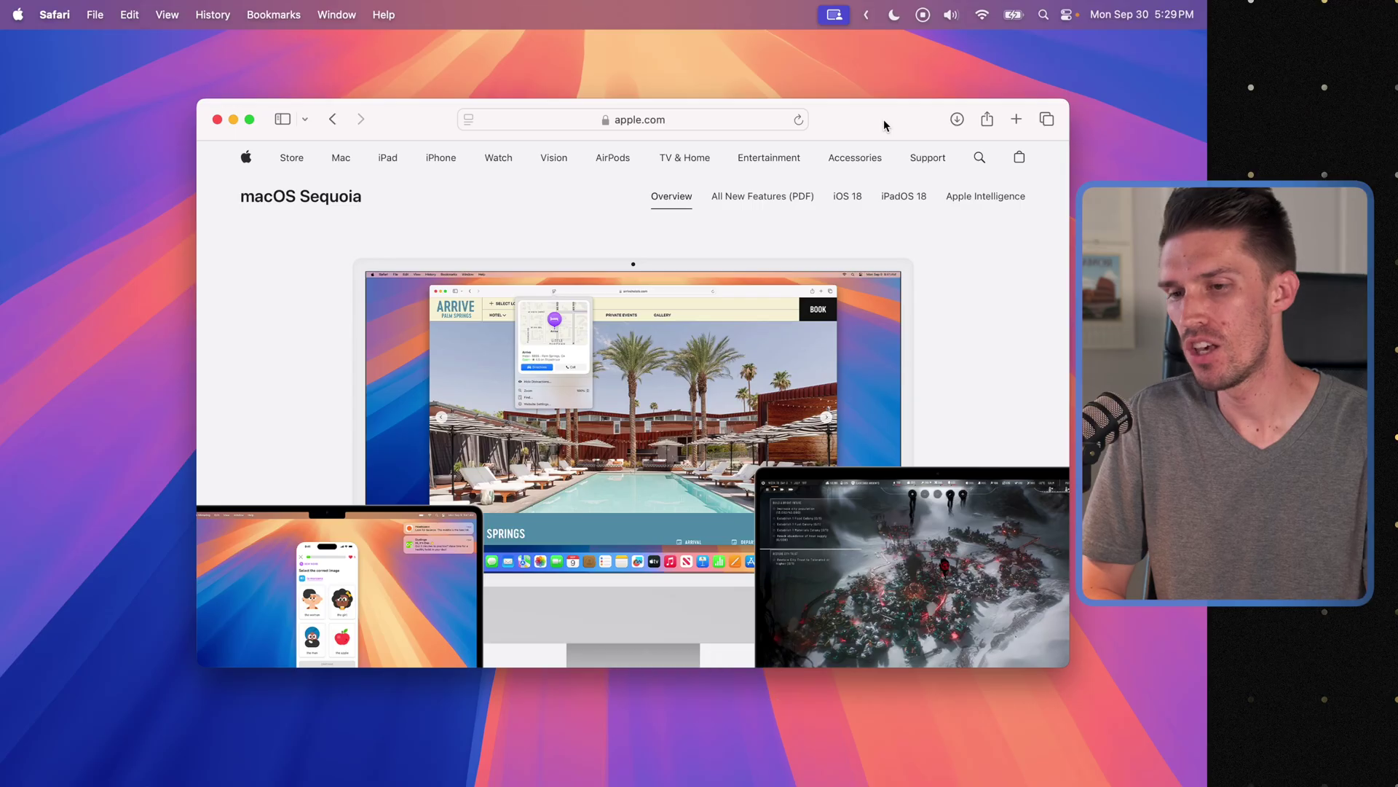
Step: Review the Window > Move & Resize tiling shortcuts without choosing any
click(337, 16)
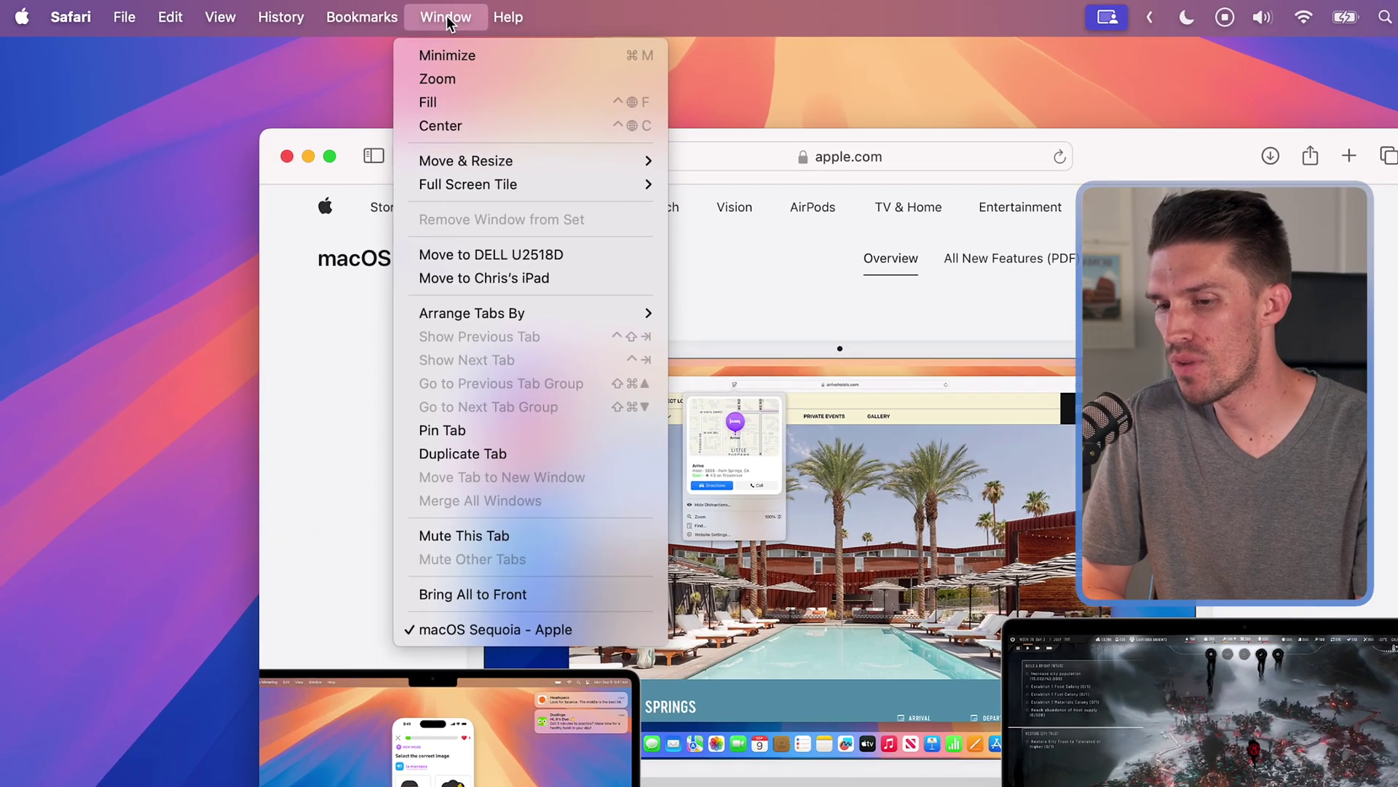
mouse_move(388, 127)
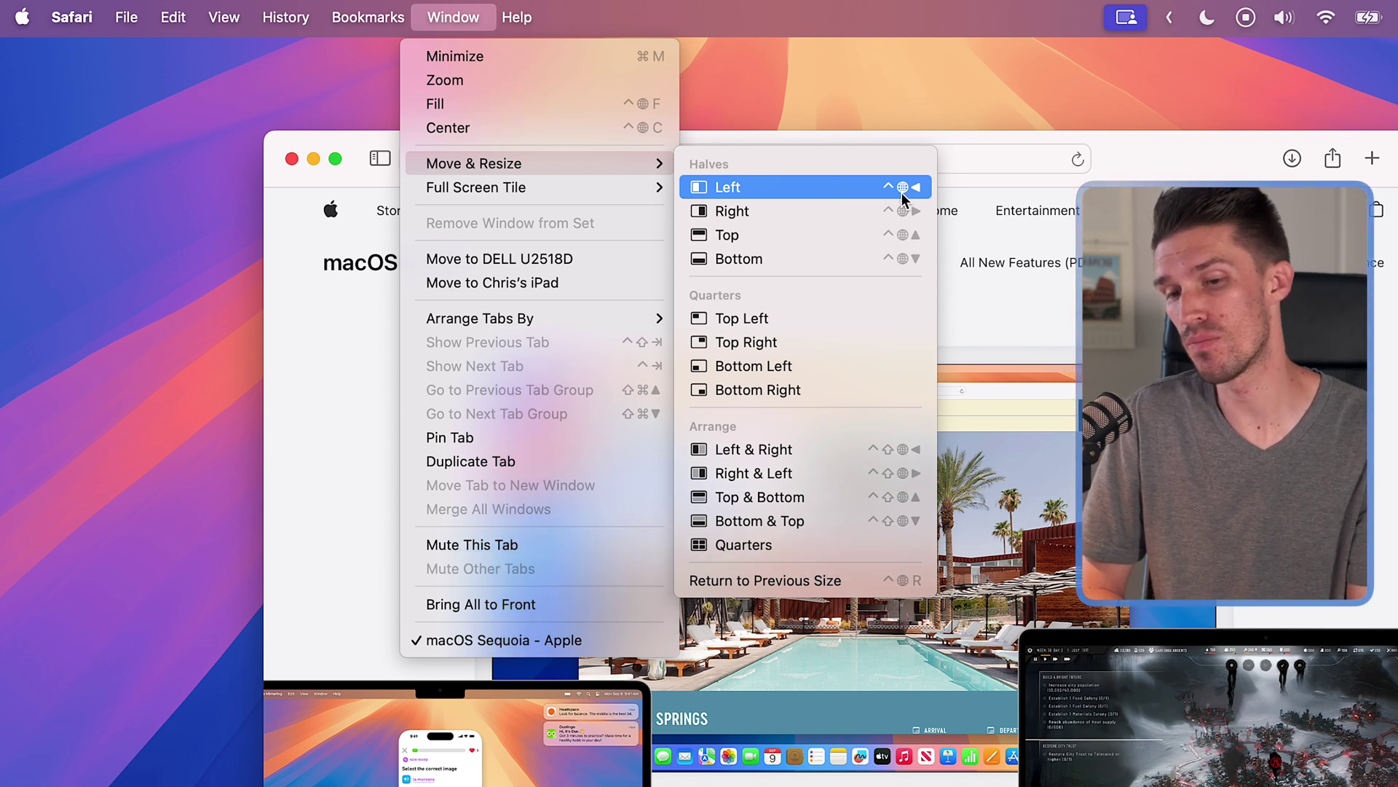
click(1122, 164)
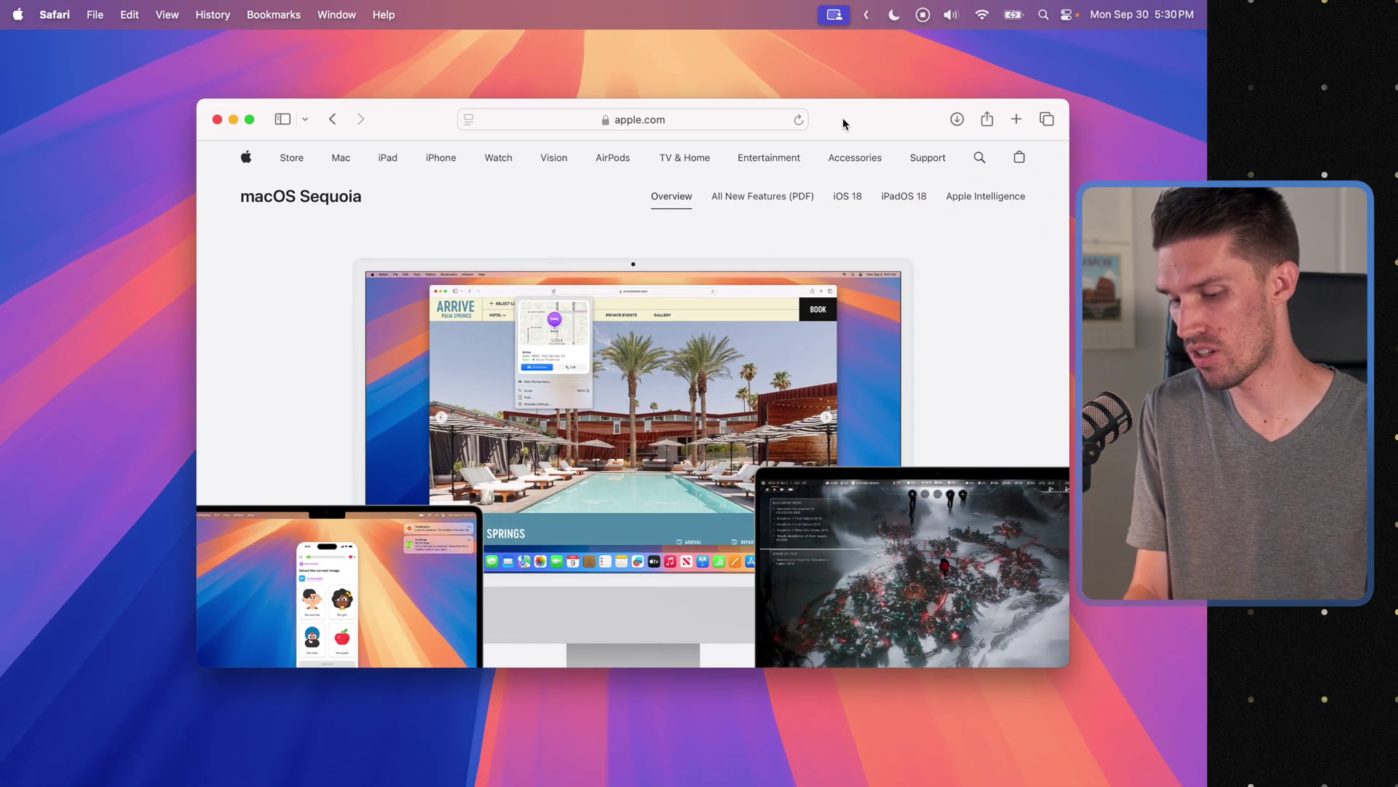
Step: Tile Safari left, right, left, bottom, then left again with Ctrl+Fn+arrow shortcuts
key(ctrl+Home)
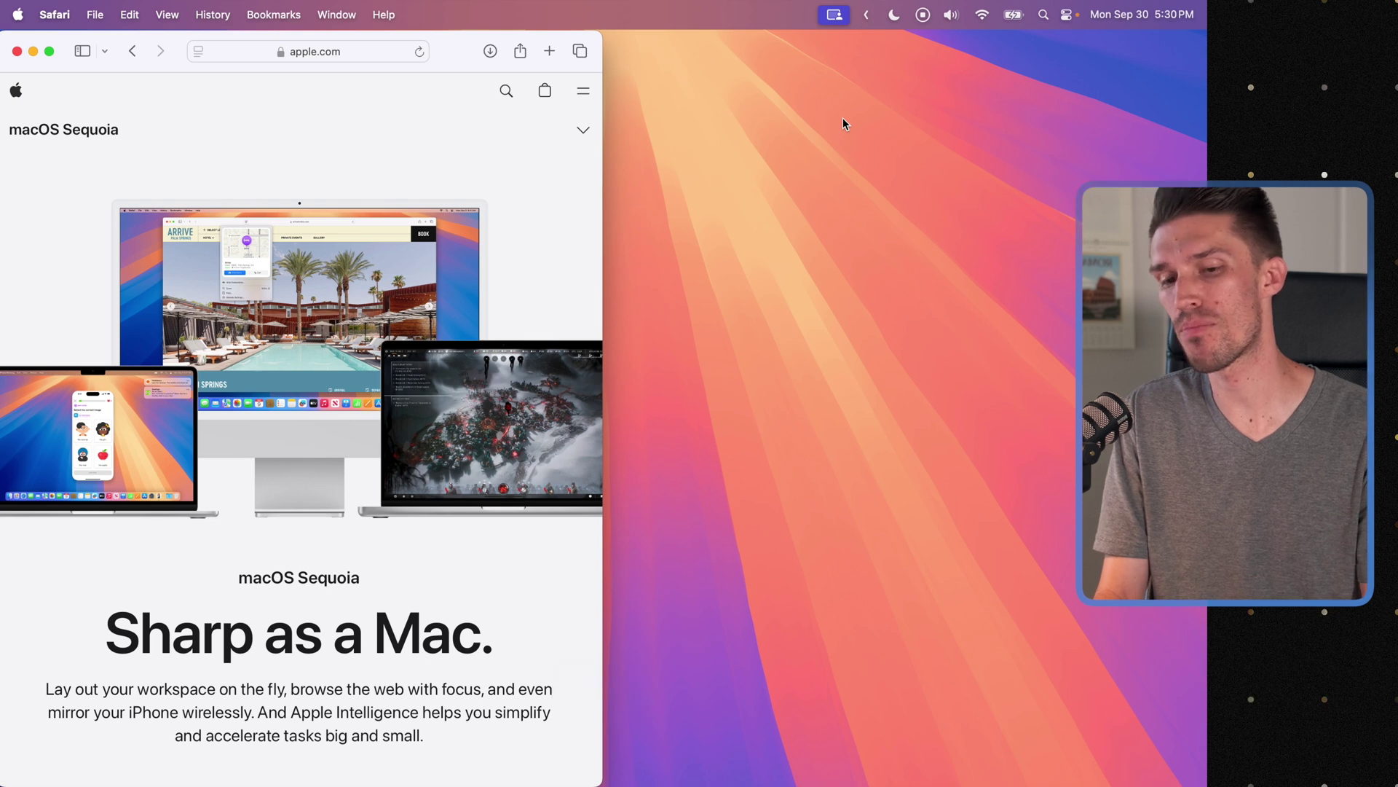
key(ctrl+End)
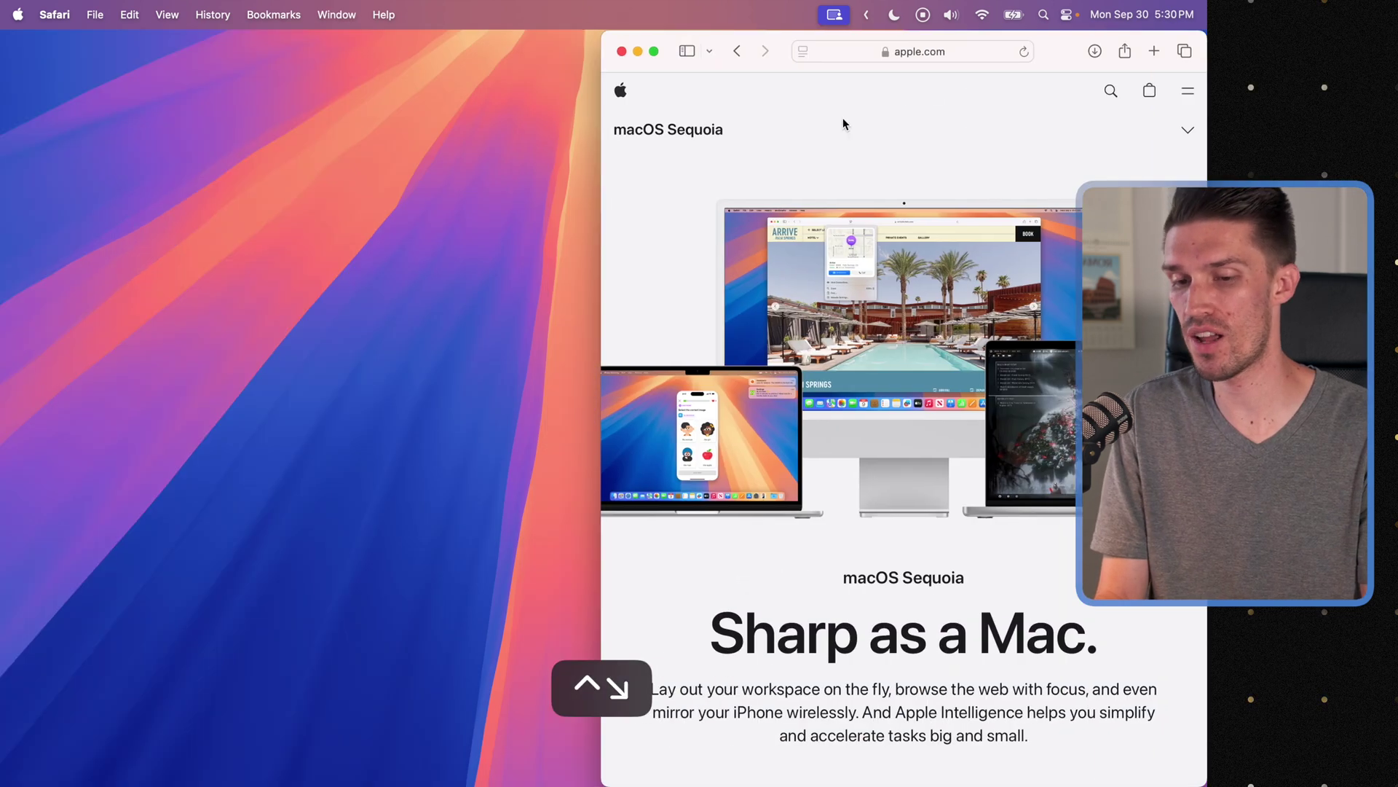
key(ctrl+Home)
key(ctrl+Page_Down)
key(ctrl+Home)
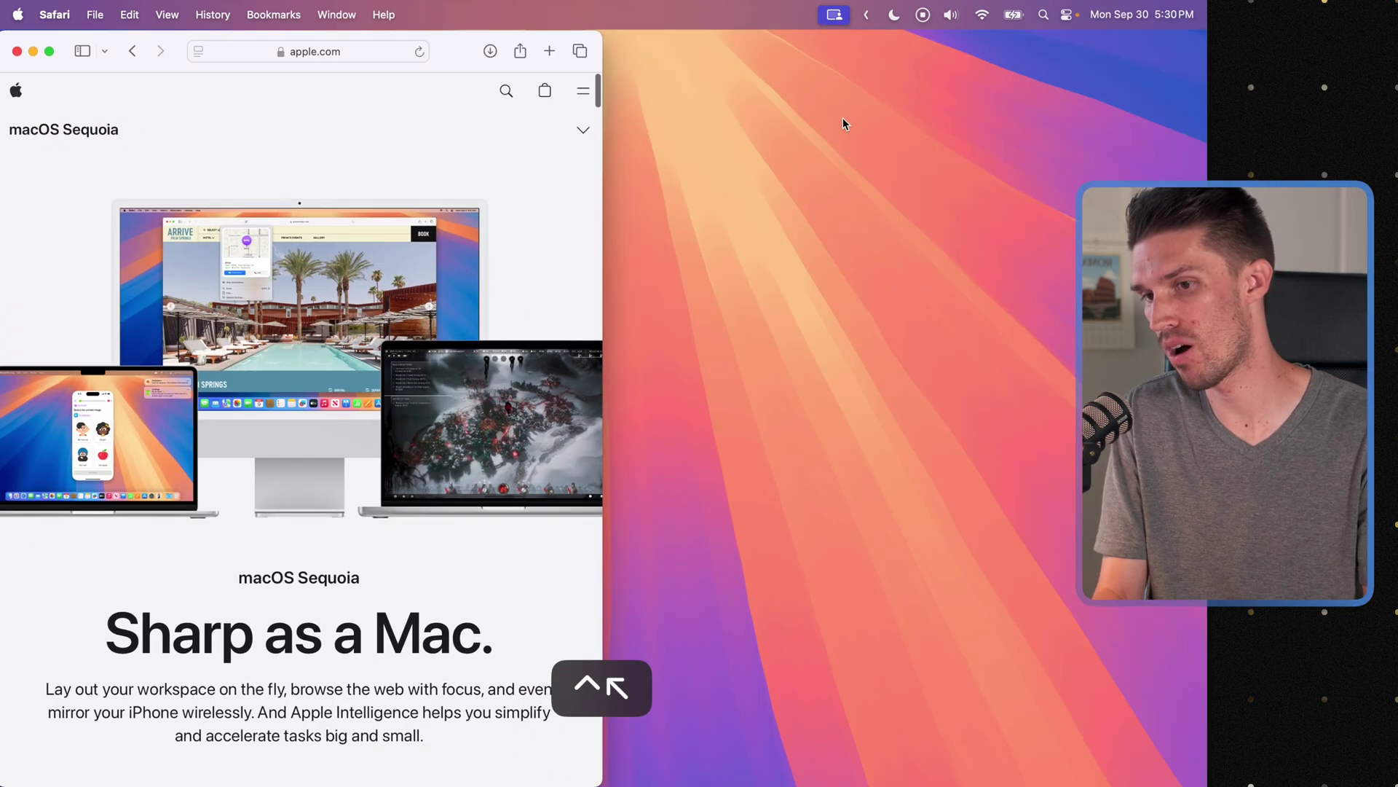
click(333, 18)
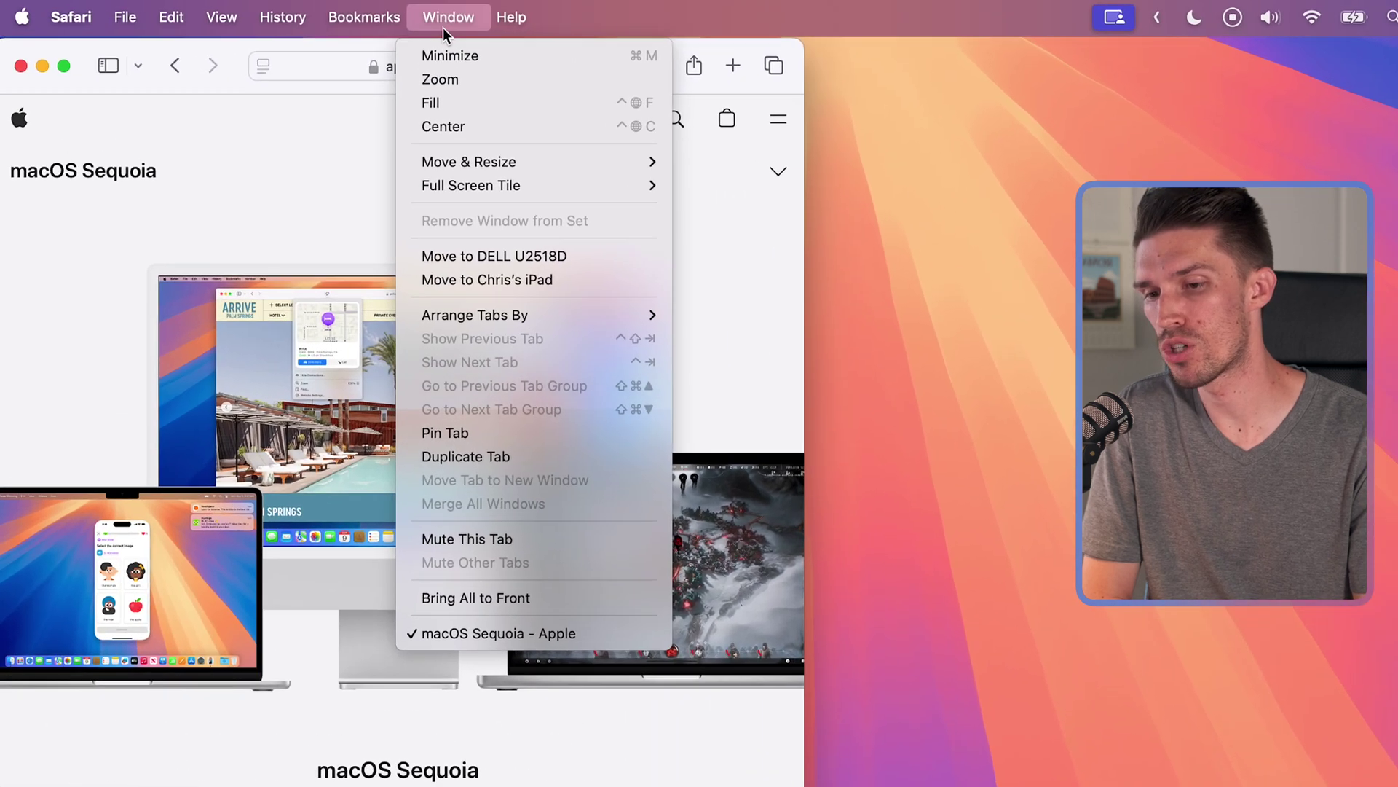
Step: Arrange Safari and Finder with Move & Resize > Right & Left, then drag Finder right
mouse_move(490, 162)
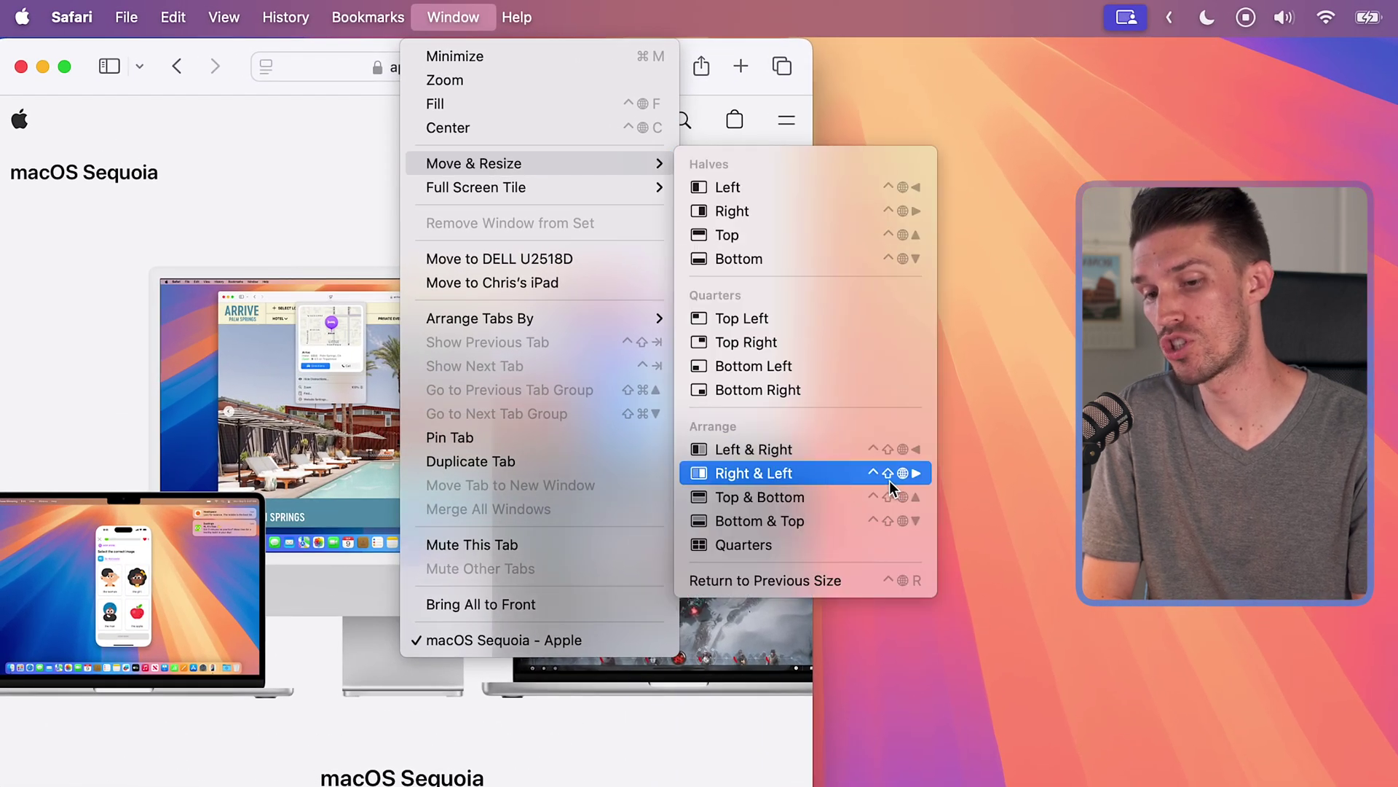
click(928, 473)
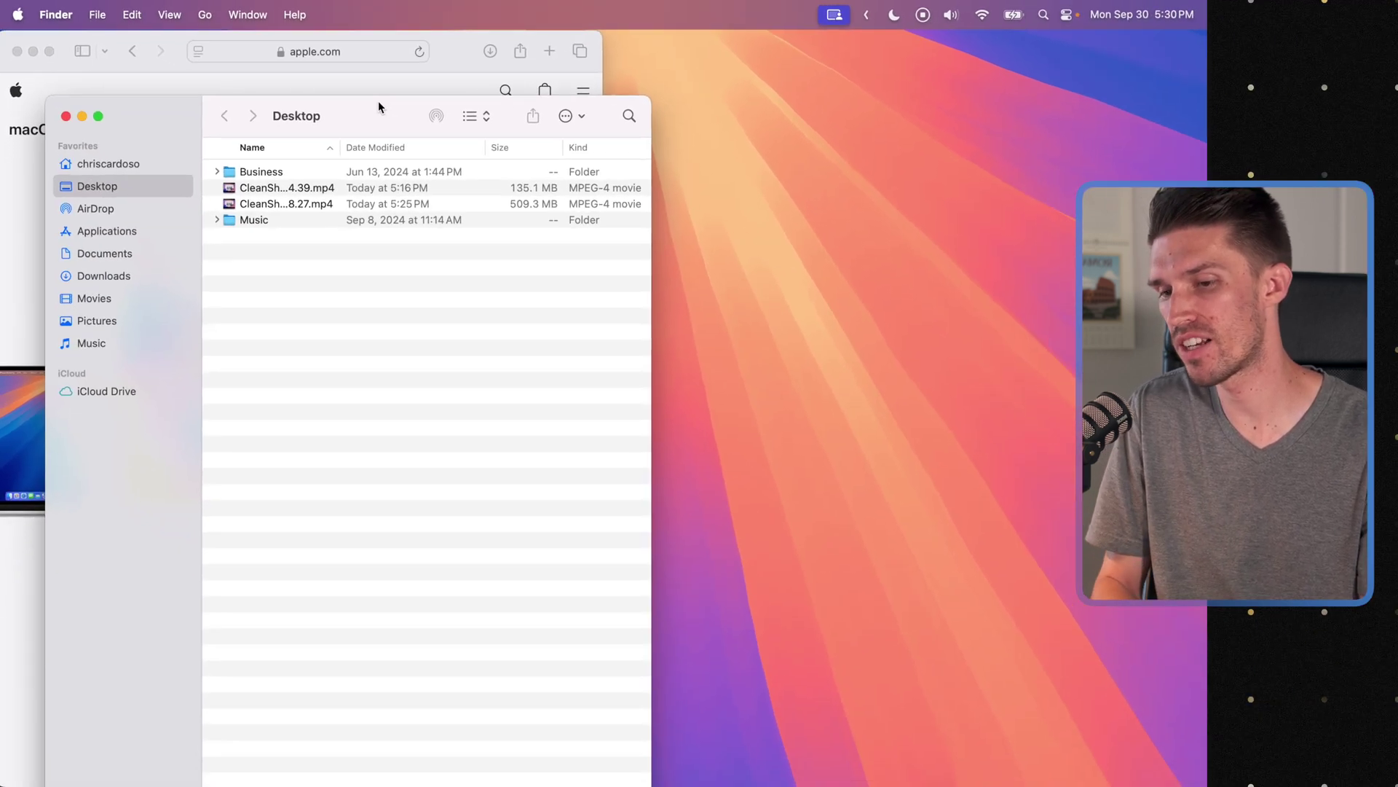
drag(378, 102, 632, 104)
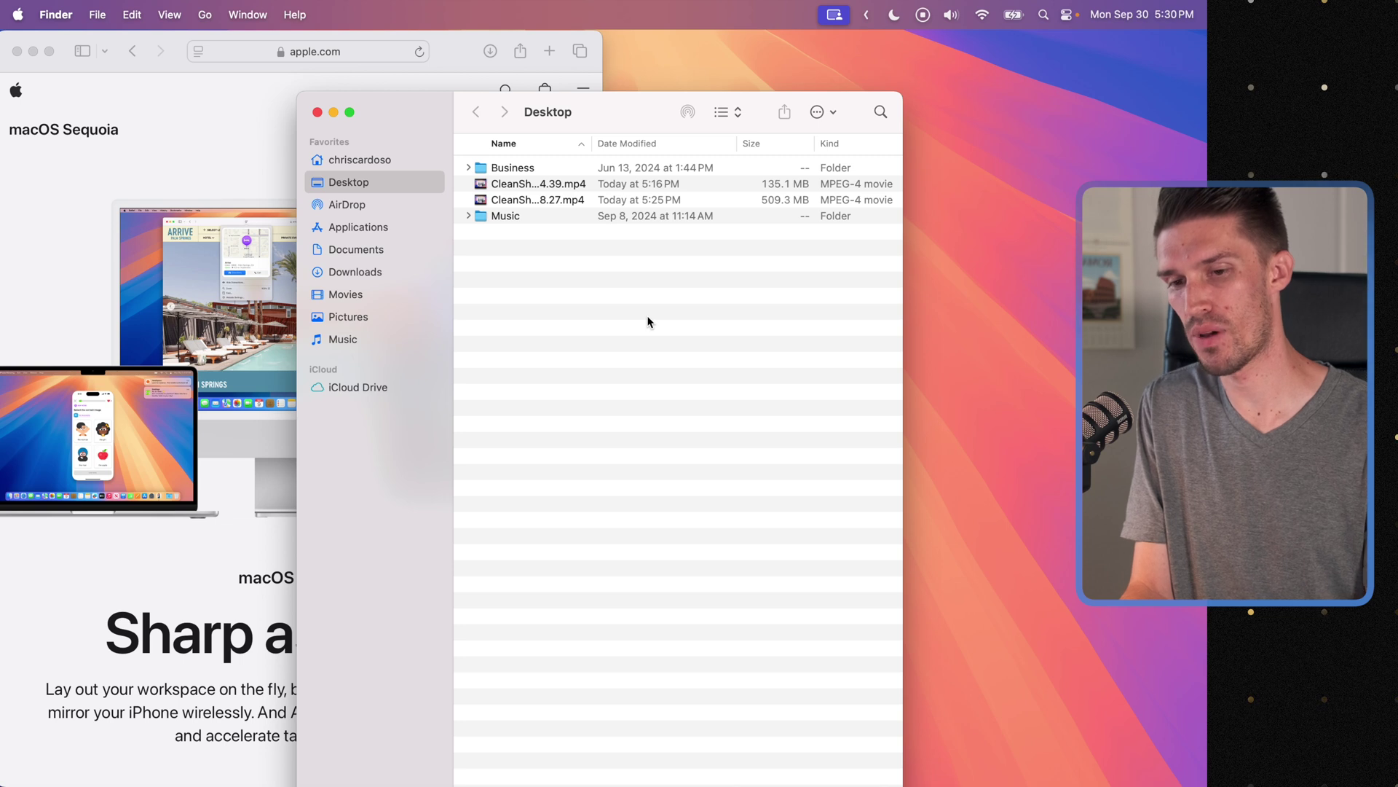
Step: Put Safari left with Ctrl+Shift+Fn+Right, then swap so Finder is left
key(ctrl)
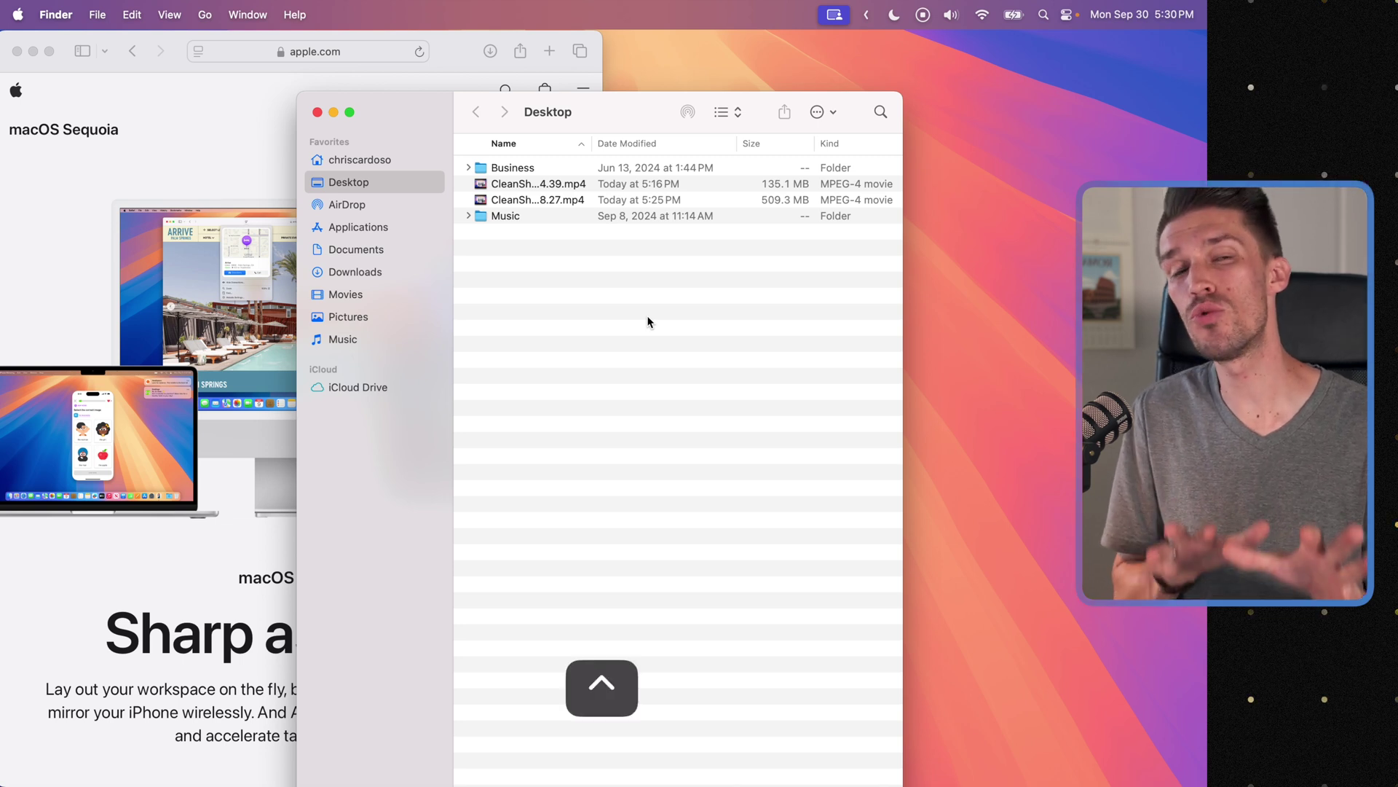
key(ctrl+shift+End)
key(ctrl+shift+Home)
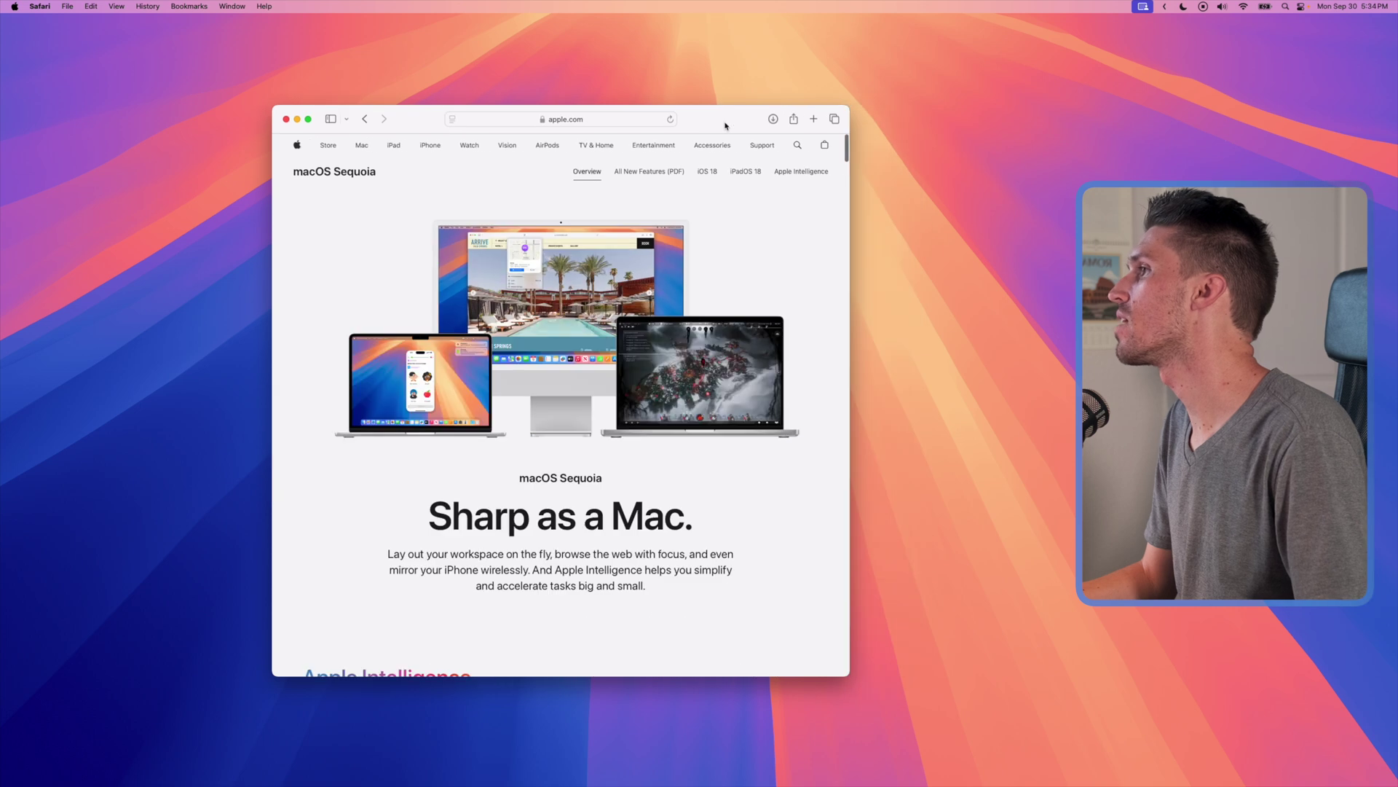
Step: Drag Safari up toward the top-left corner as an ordinary untiled window
drag(725, 131, 474, 93)
Step: Launch System Settings from the Apple menu and move its window higher up
click(5, 6)
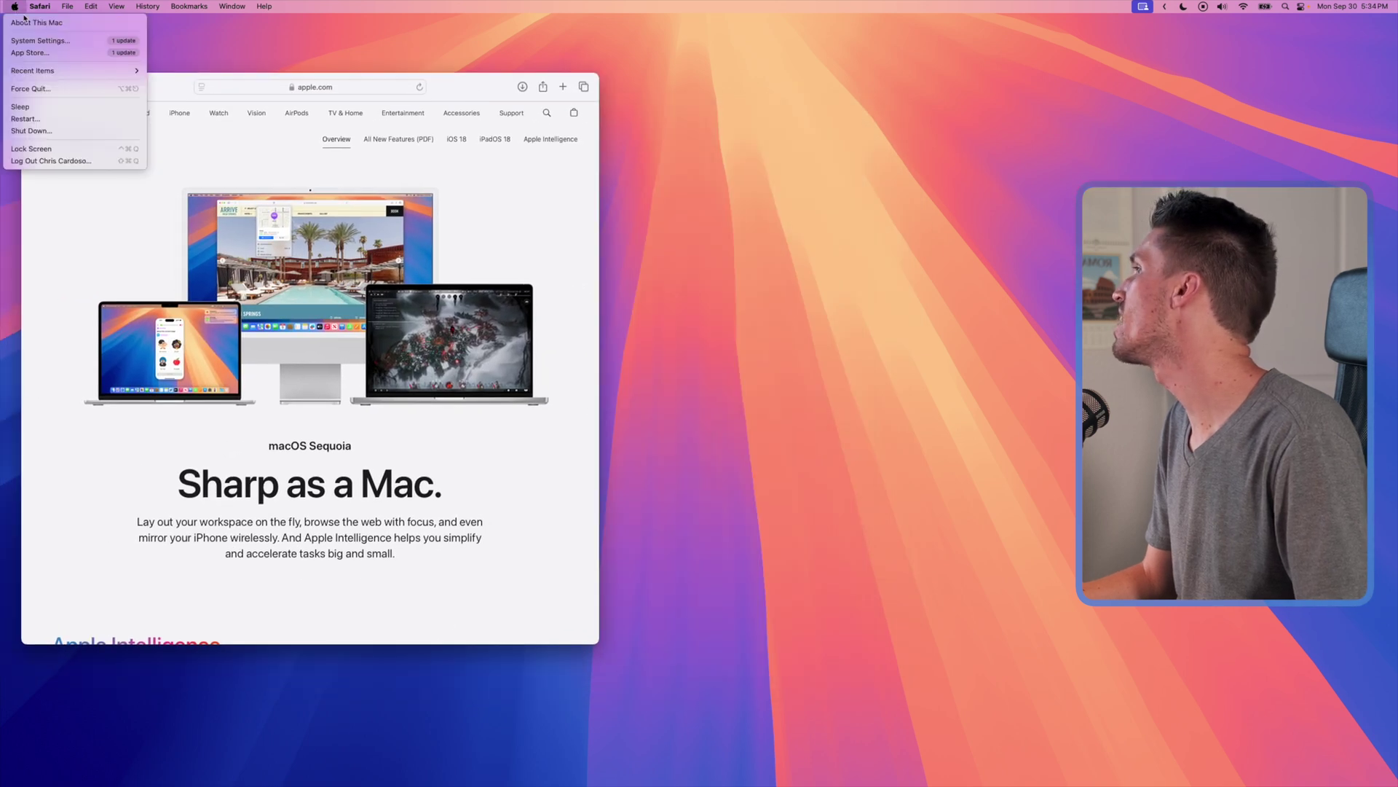
click(51, 40)
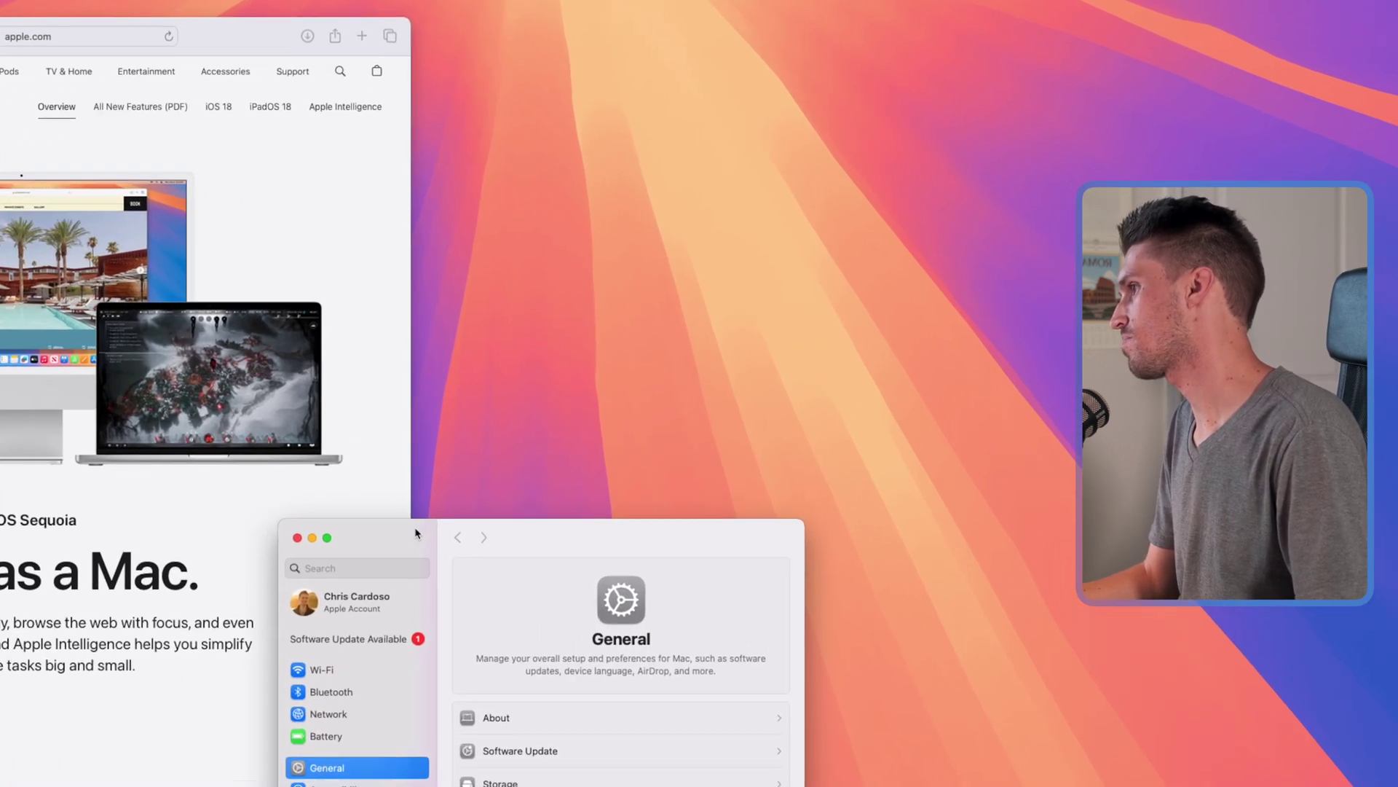
drag(586, 459, 733, 176)
drag(549, 151, 552, 138)
Step: Go to the Keyboard settings and bring up the Keyboard Shortcuts sheet
scroll(524, 390, down, 5)
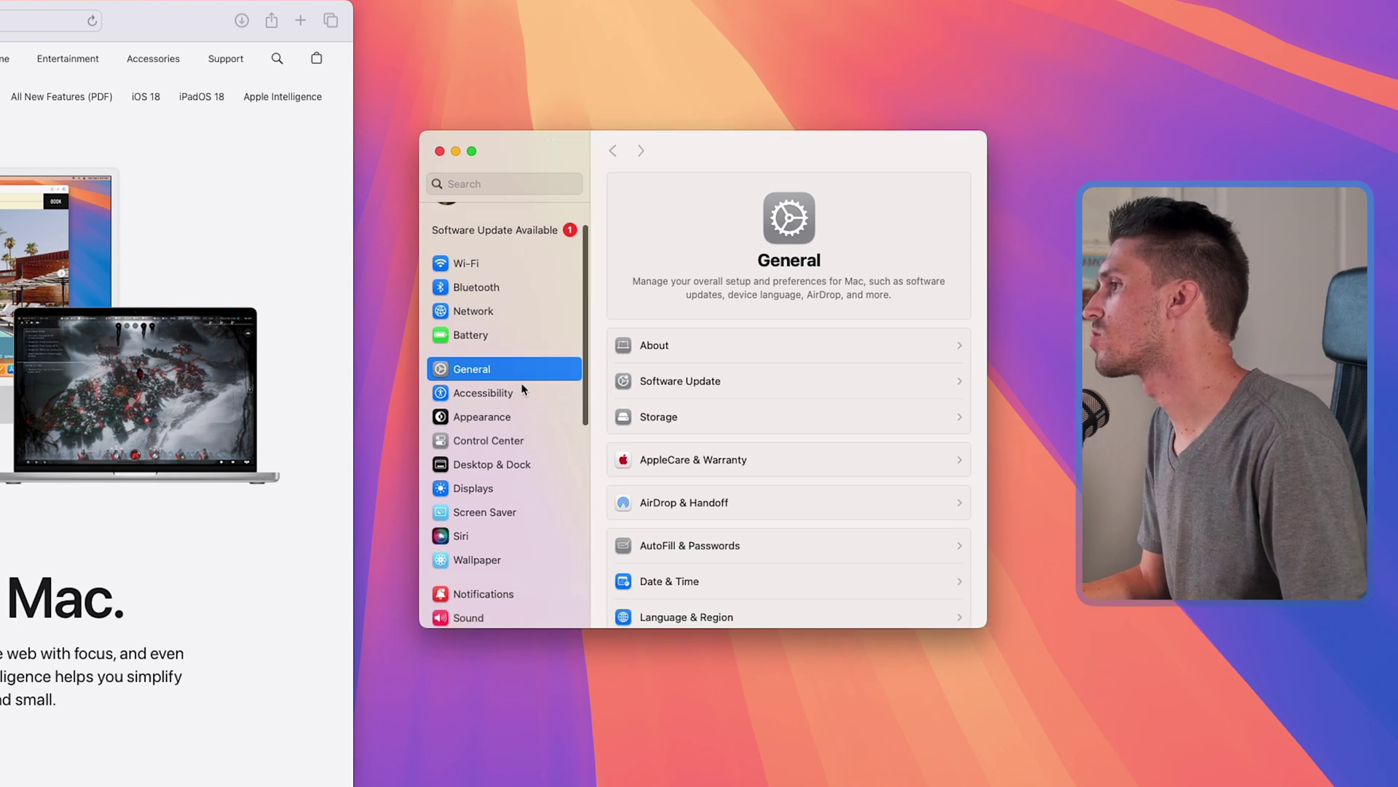
scroll(520, 392, down, 5)
click(495, 539)
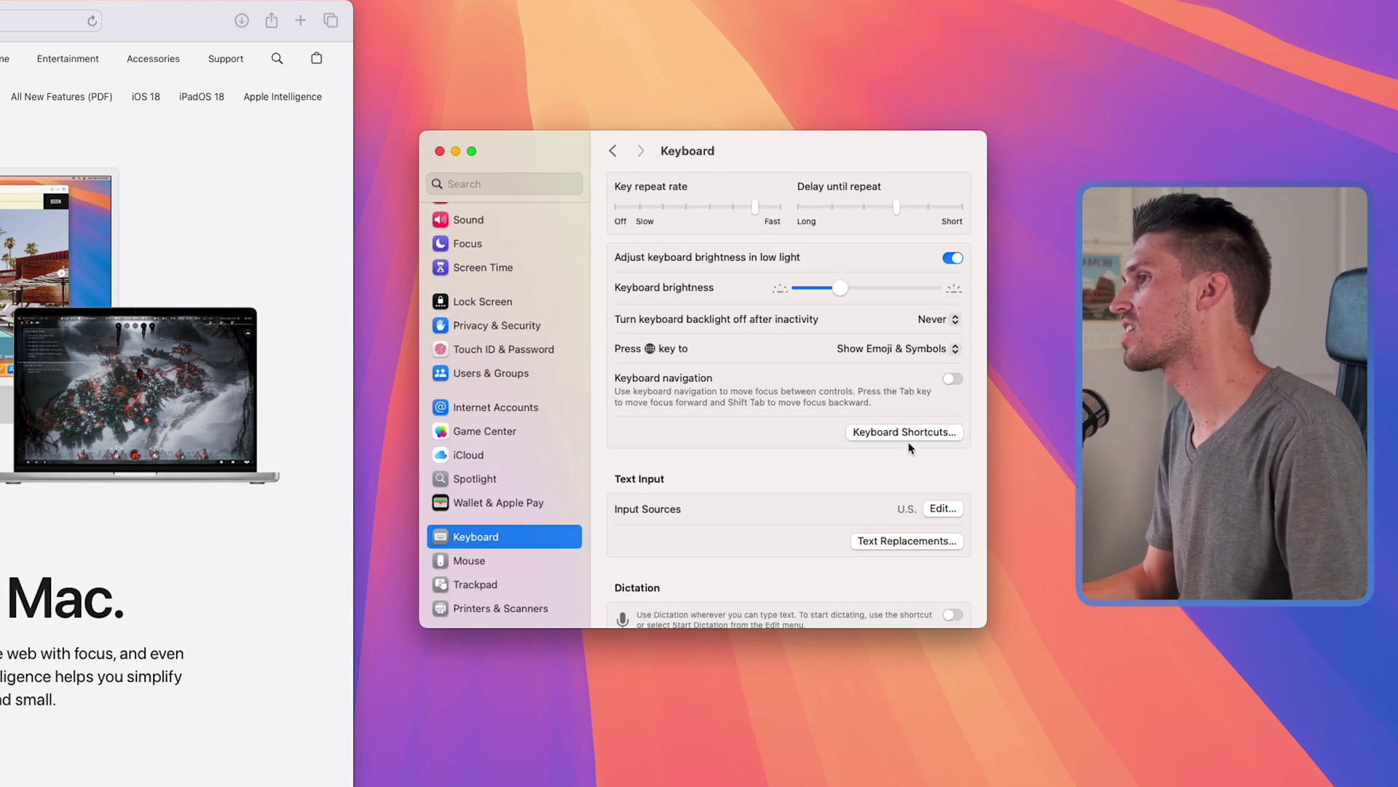
click(919, 432)
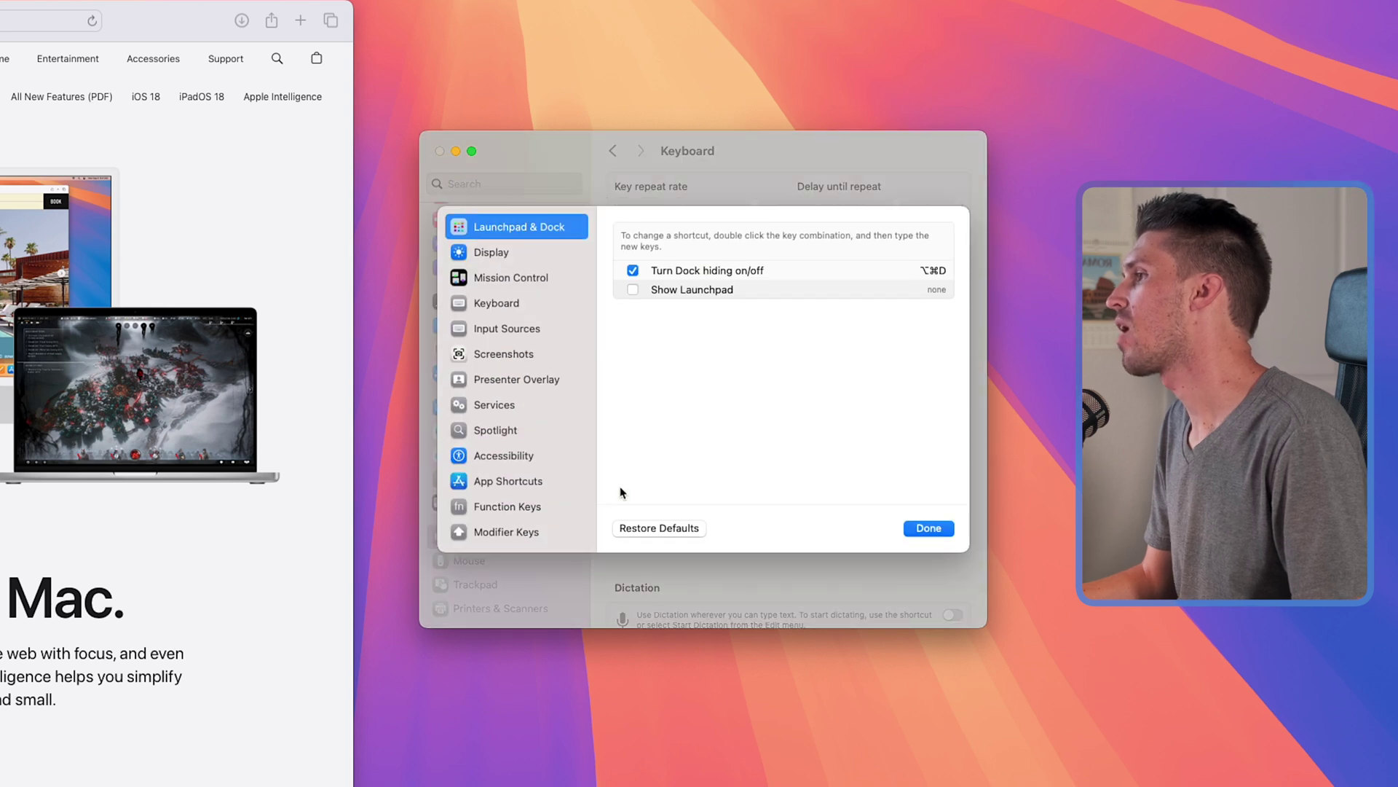
Step: Show App Shortcuts and start a new shortcut with the + button
click(506, 483)
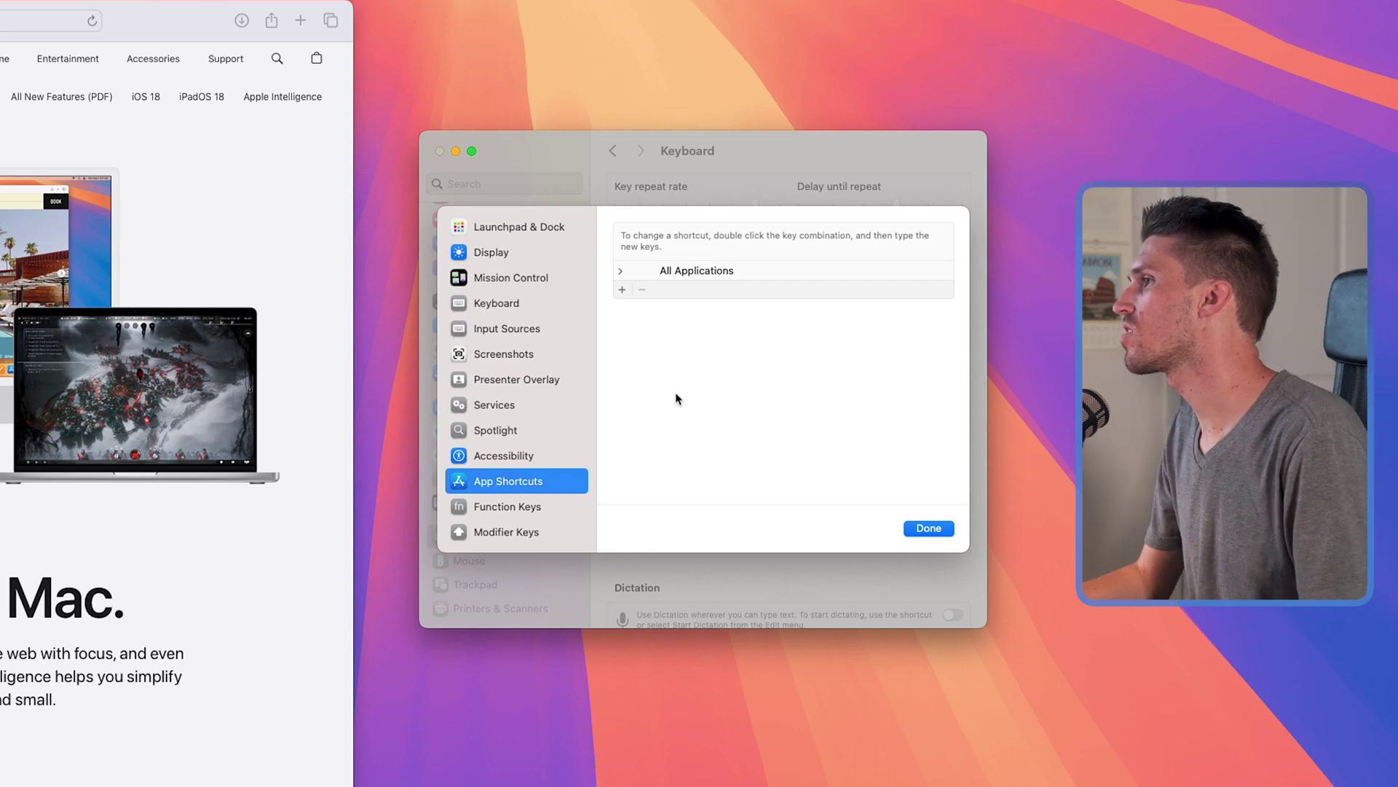
click(621, 290)
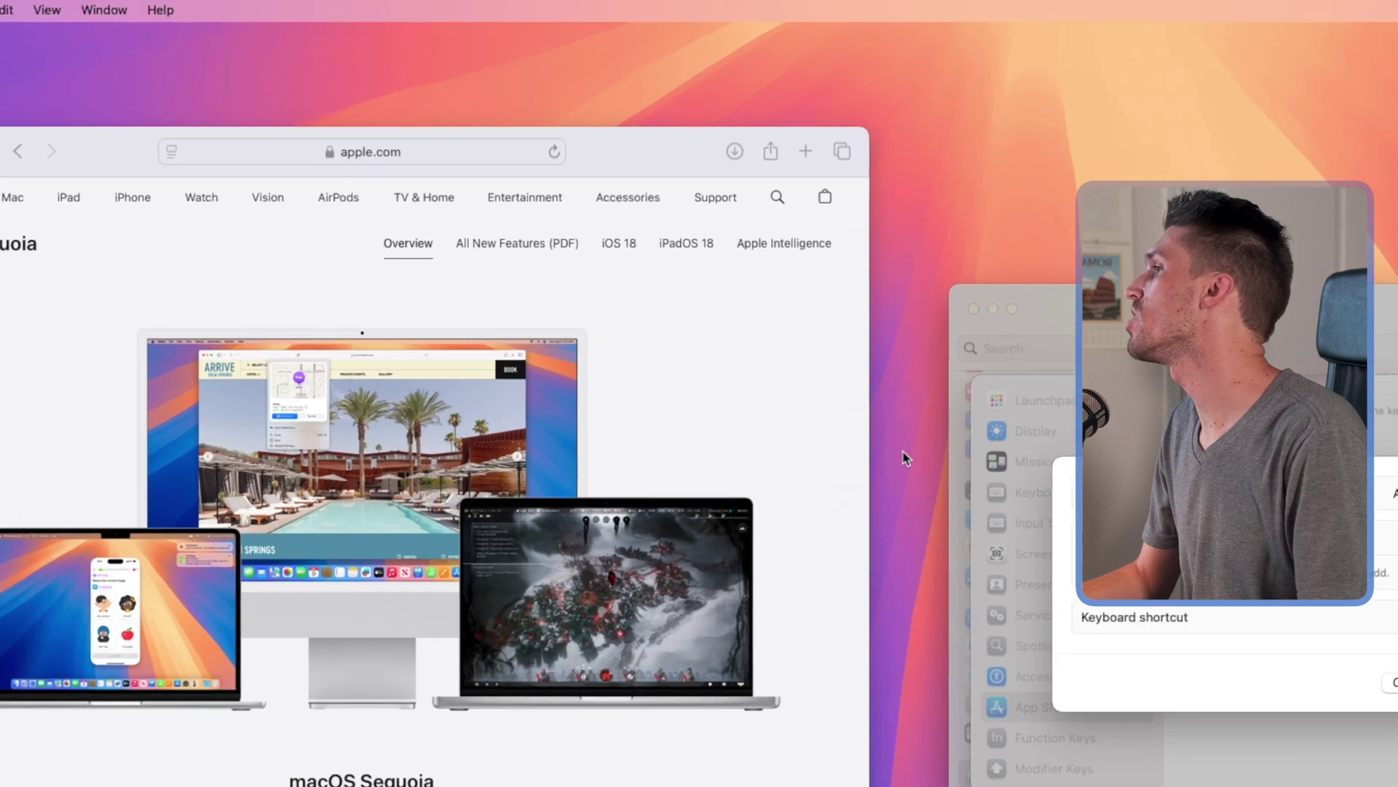
click(533, 229)
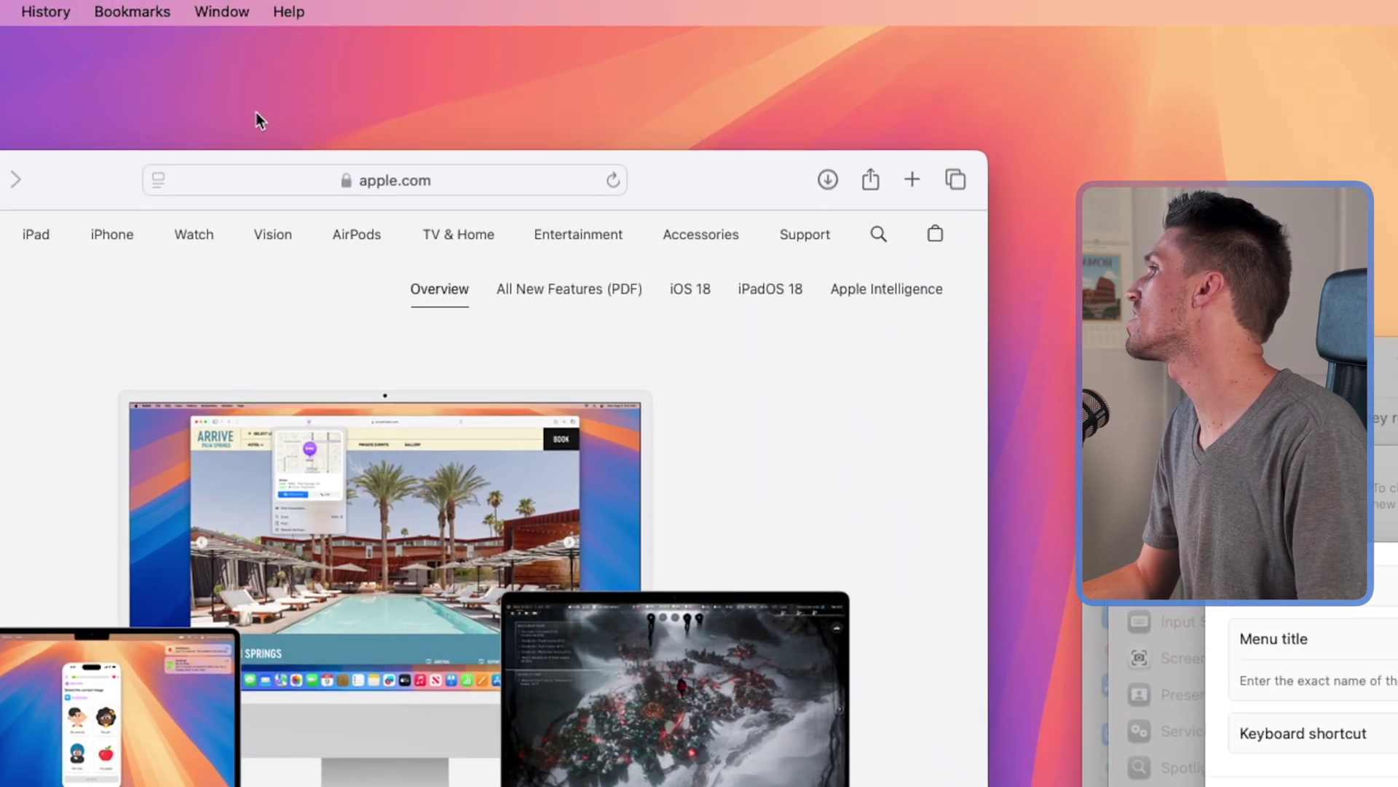
click(217, 13)
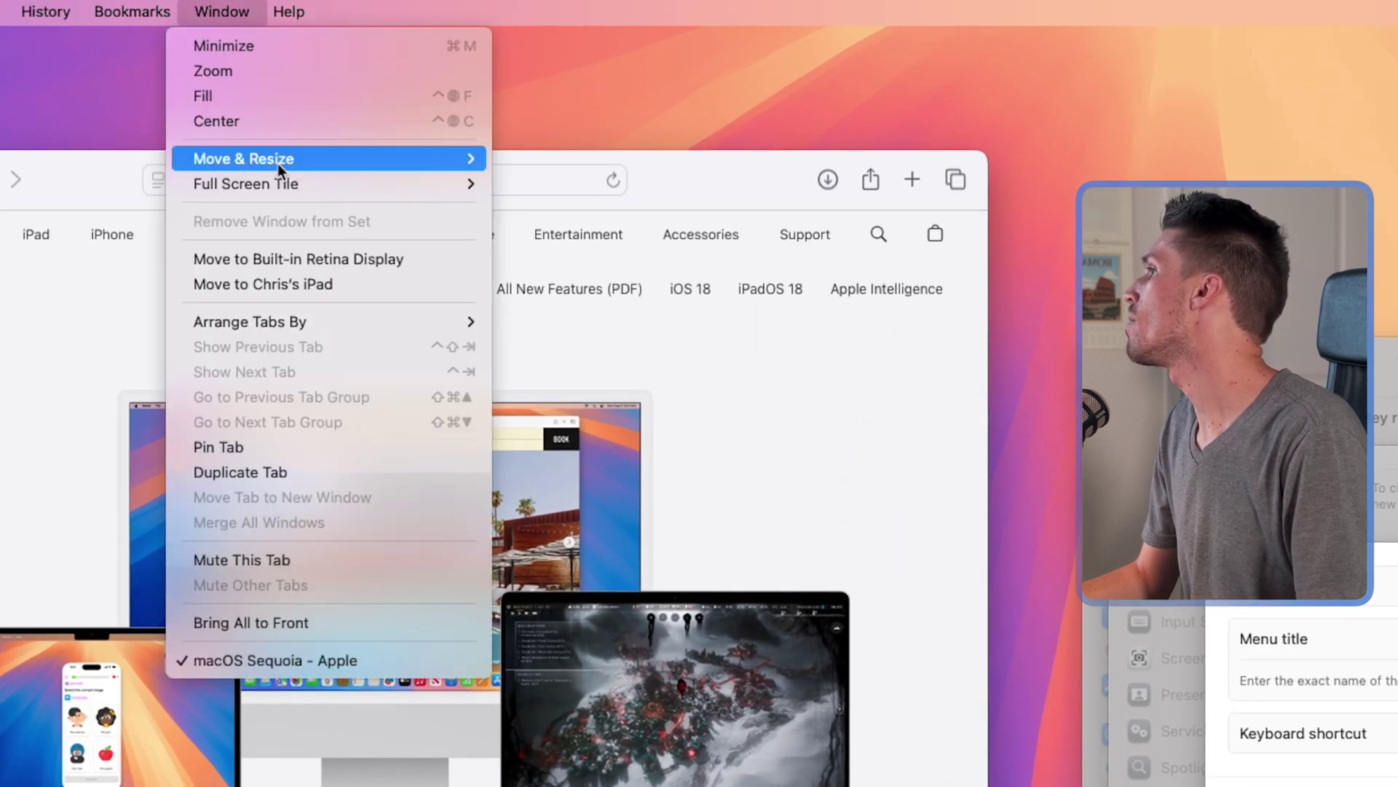
mouse_move(277, 164)
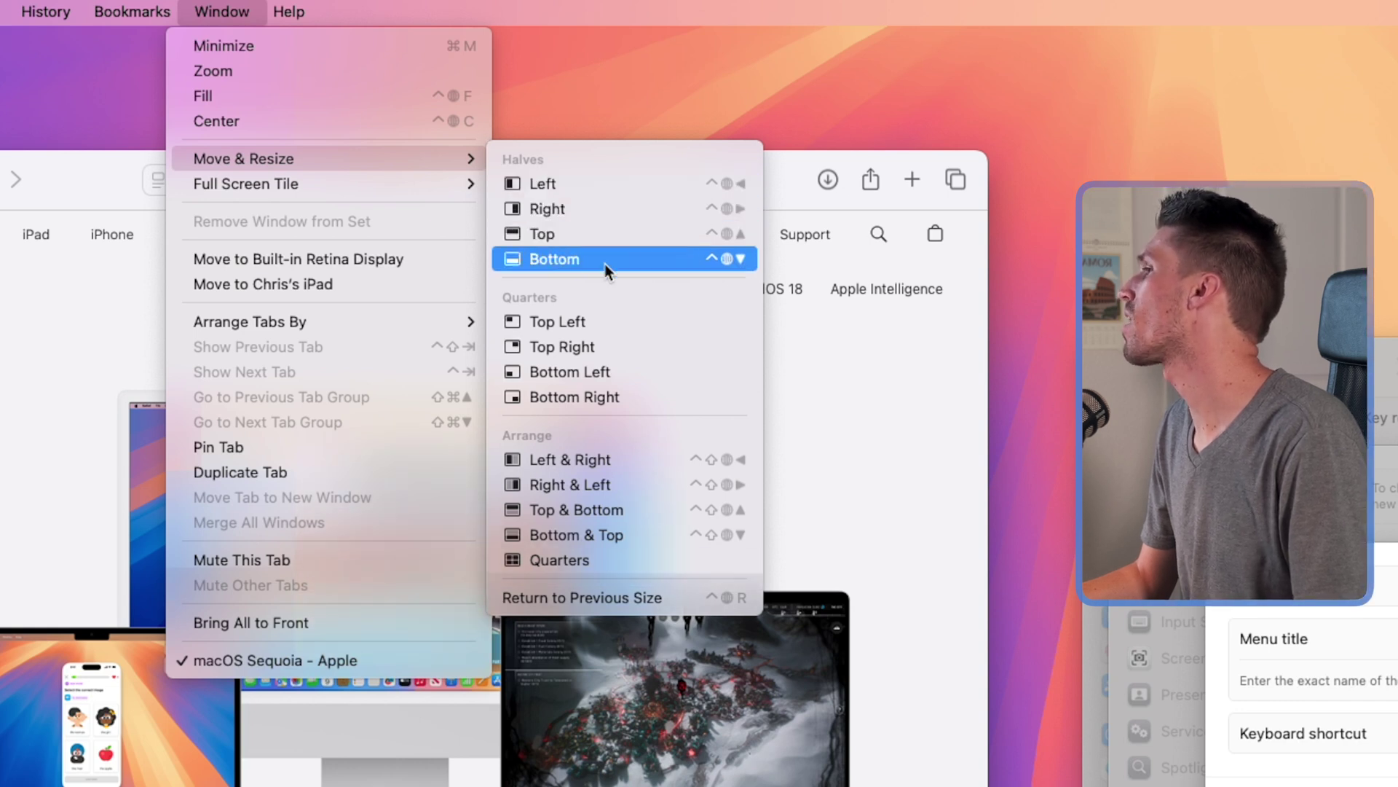
click(1311, 656)
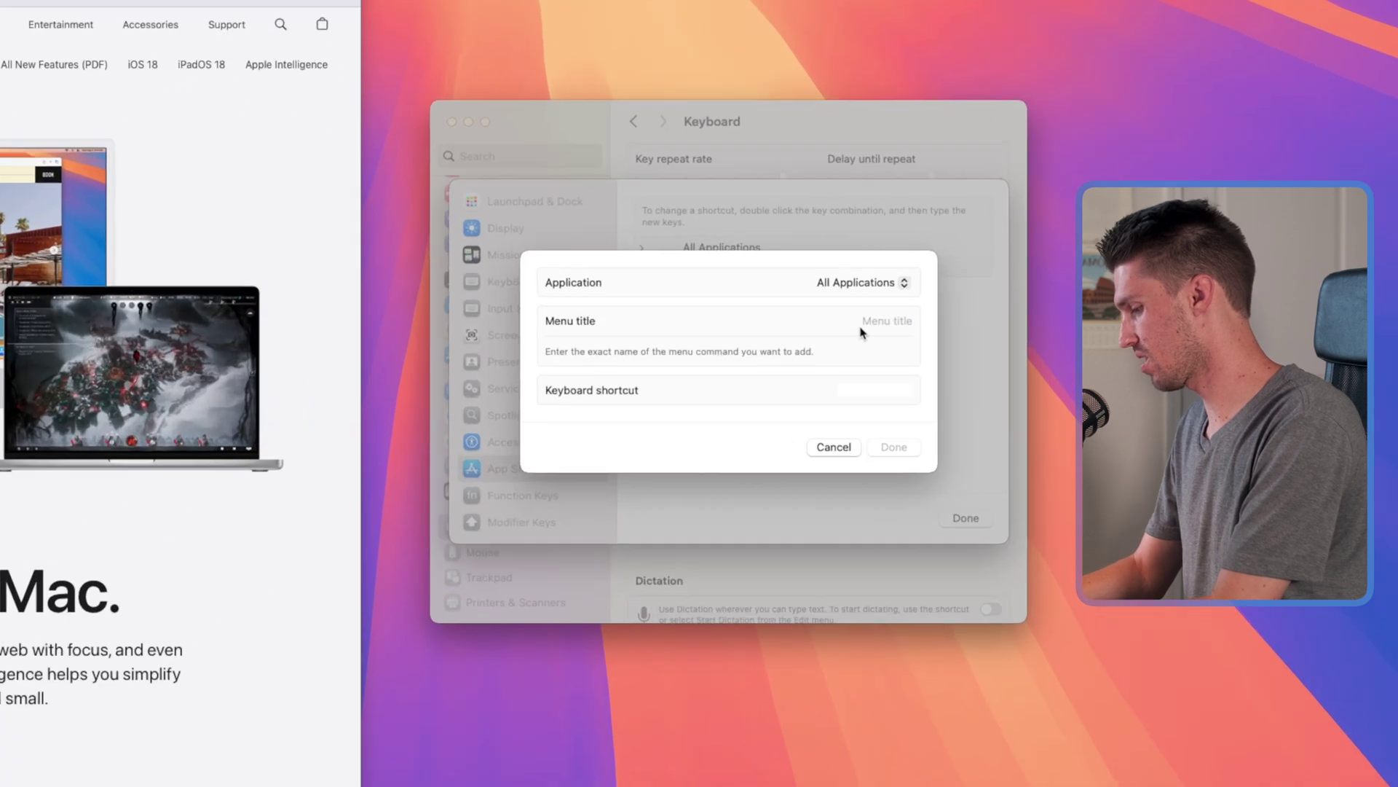
Step: Add an All Applications shortcut ⌃⌥⌘← for the 'Left' menu title and expand the group
text(Left)
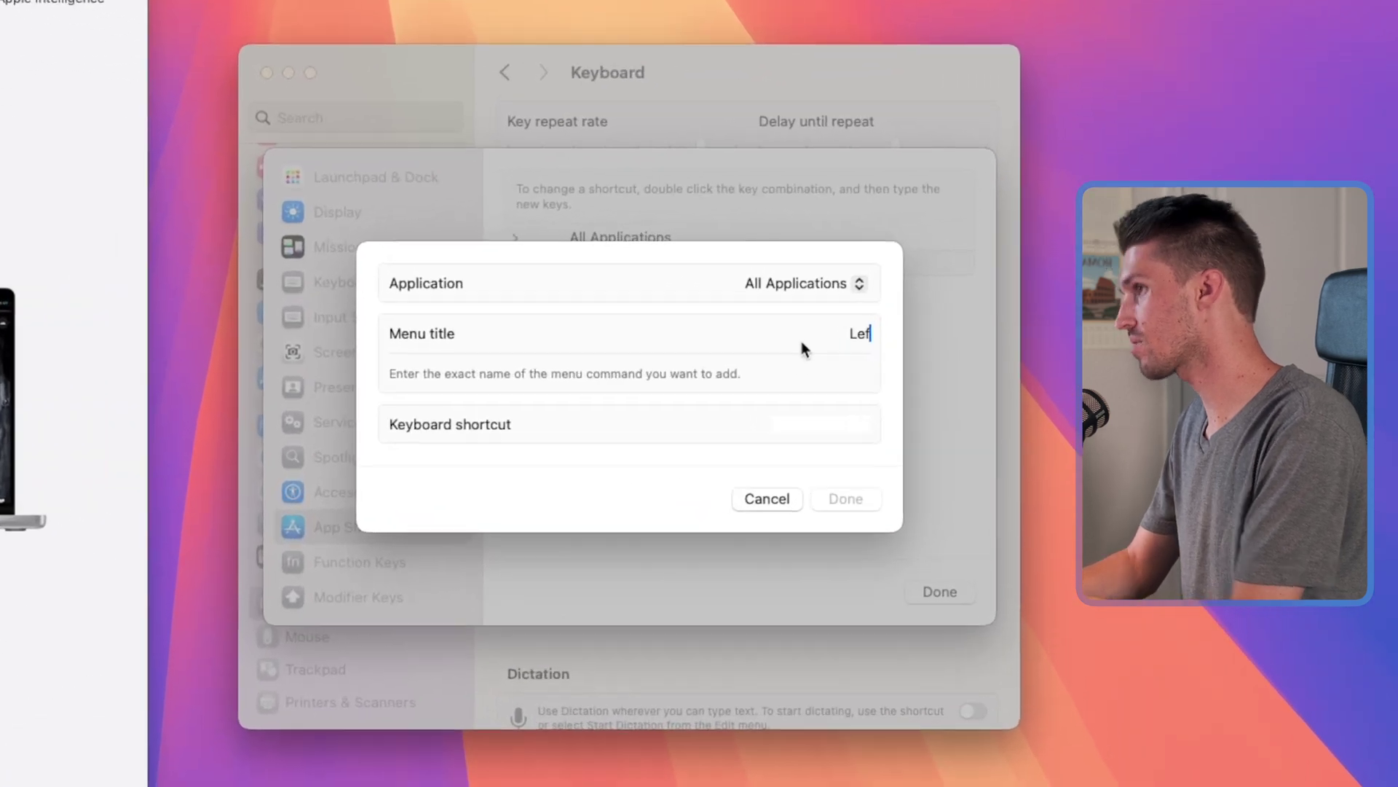
click(809, 433)
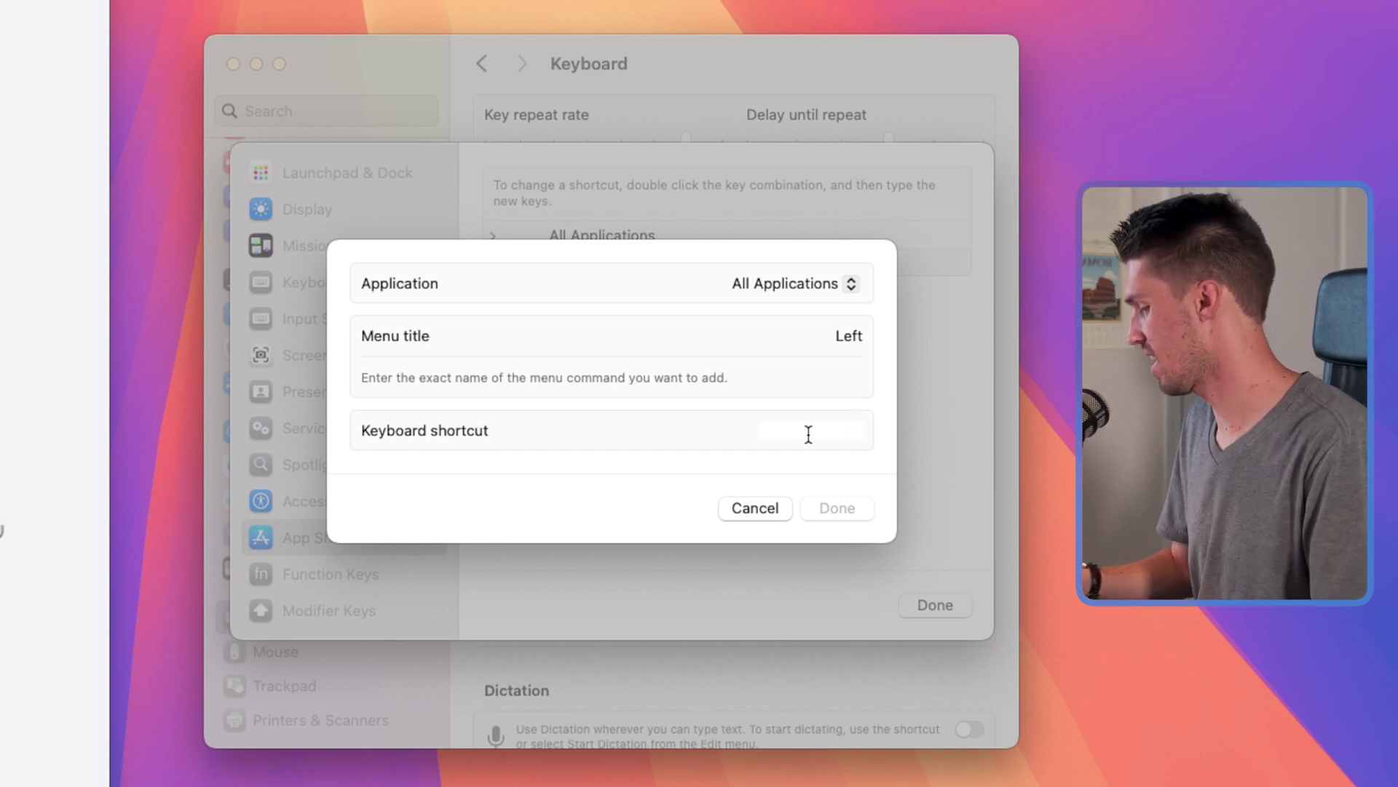
key(ctrl+alt+super+Left)
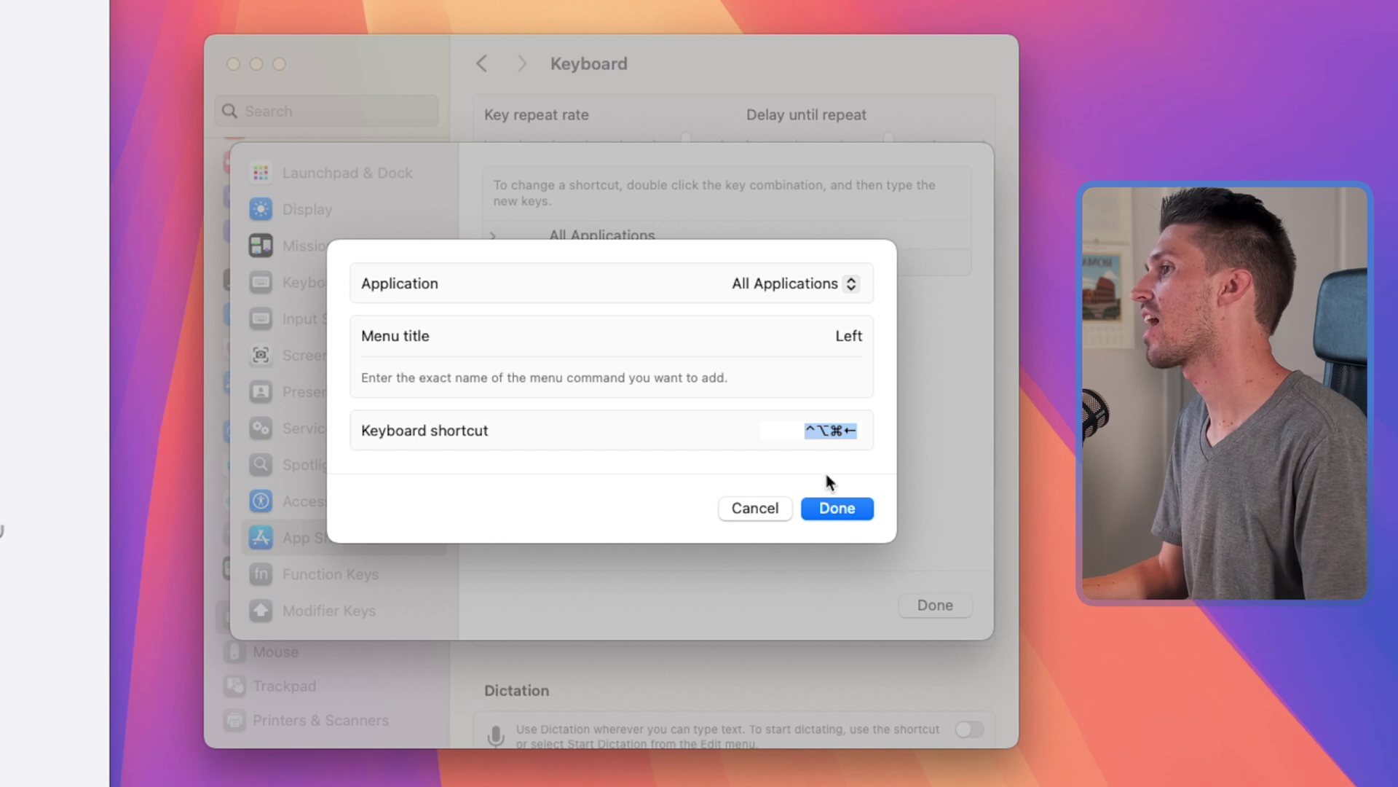
click(825, 512)
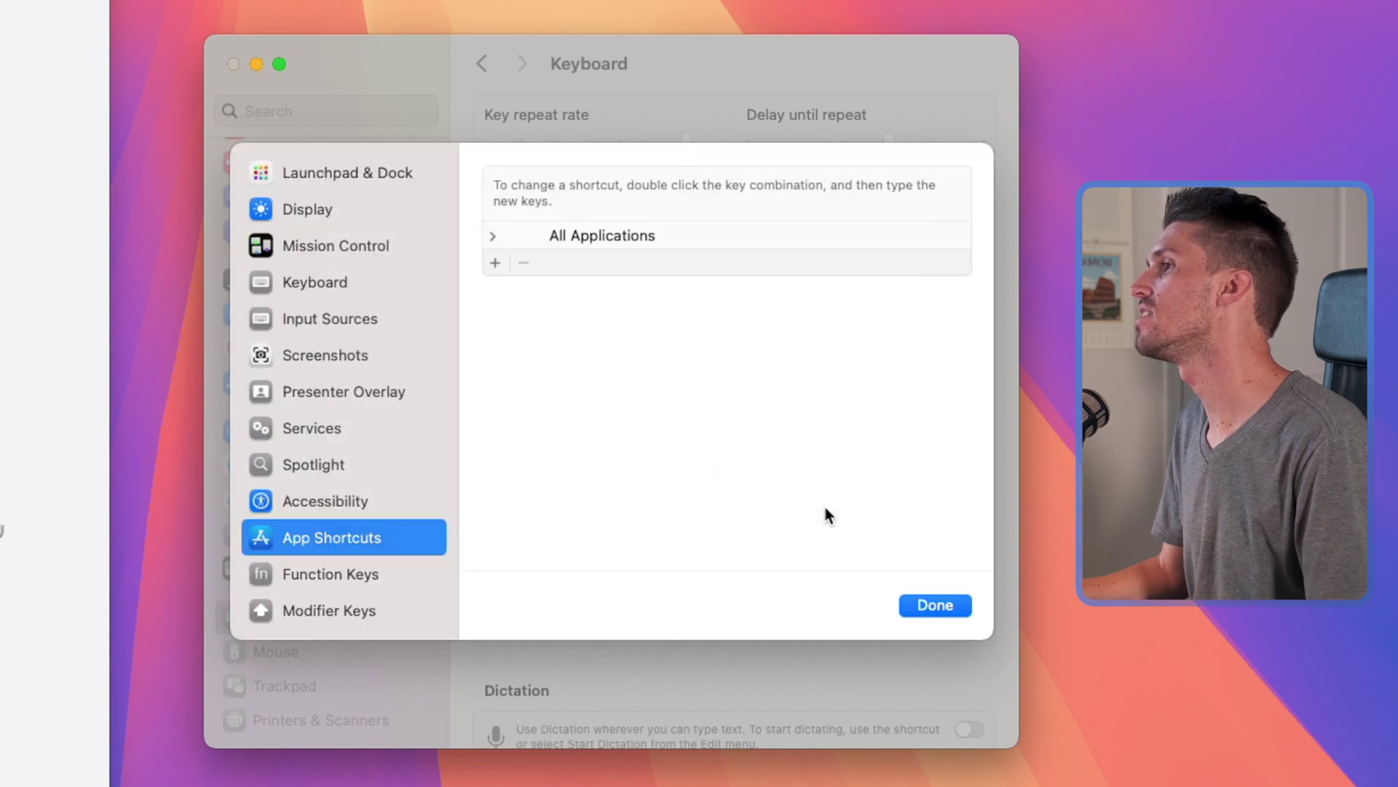
click(492, 237)
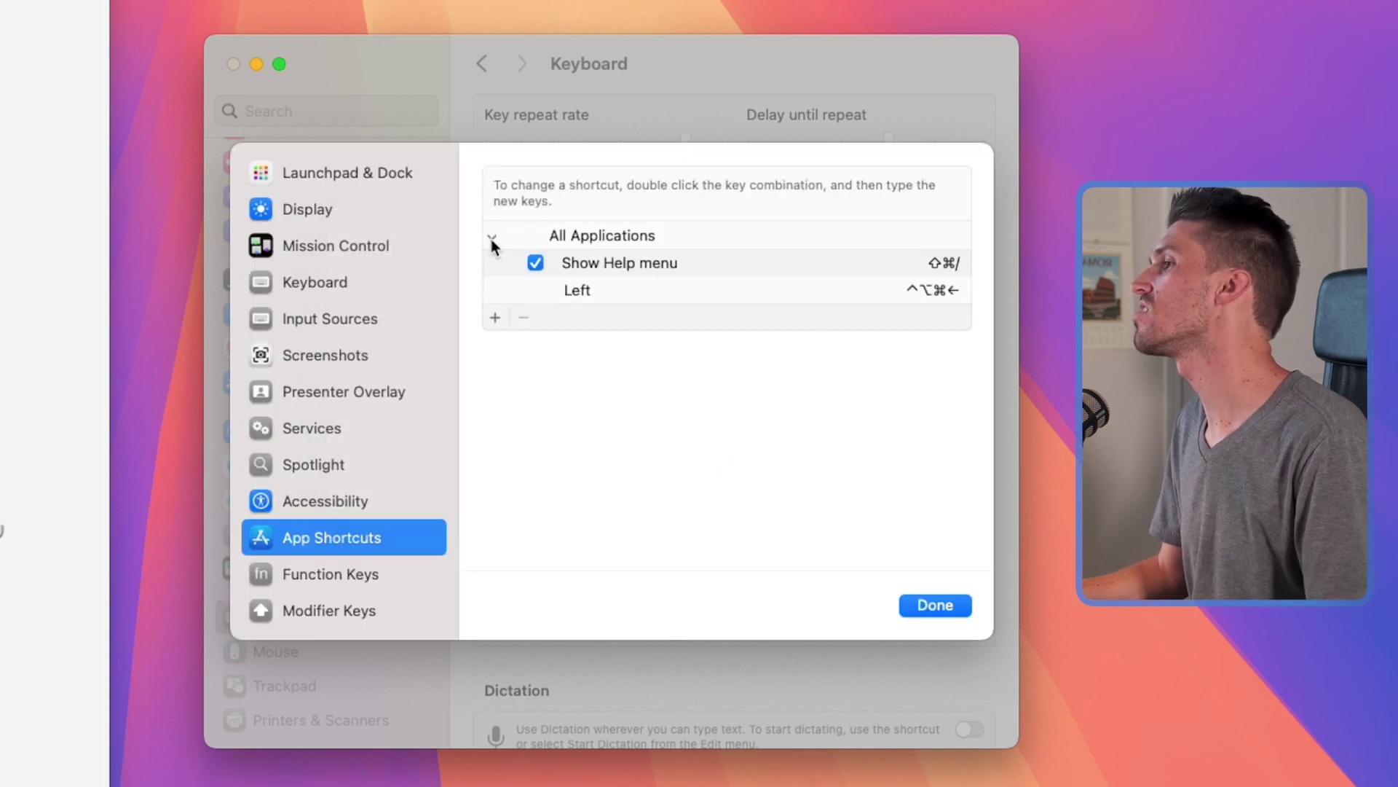
Step: Add an All Applications shortcut ⌃⌥⌘→ for the 'Right' menu title, then close the sheet
click(493, 319)
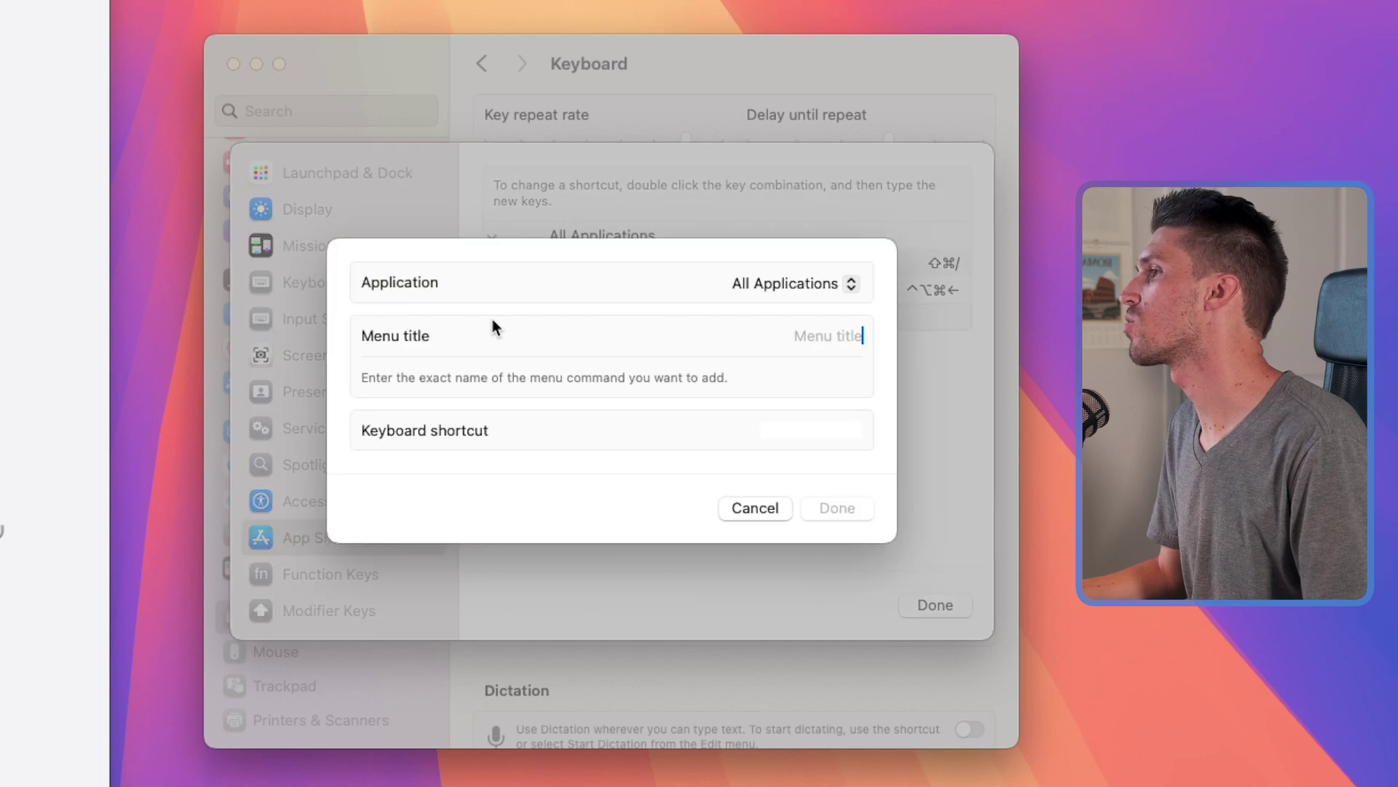
text(Right)
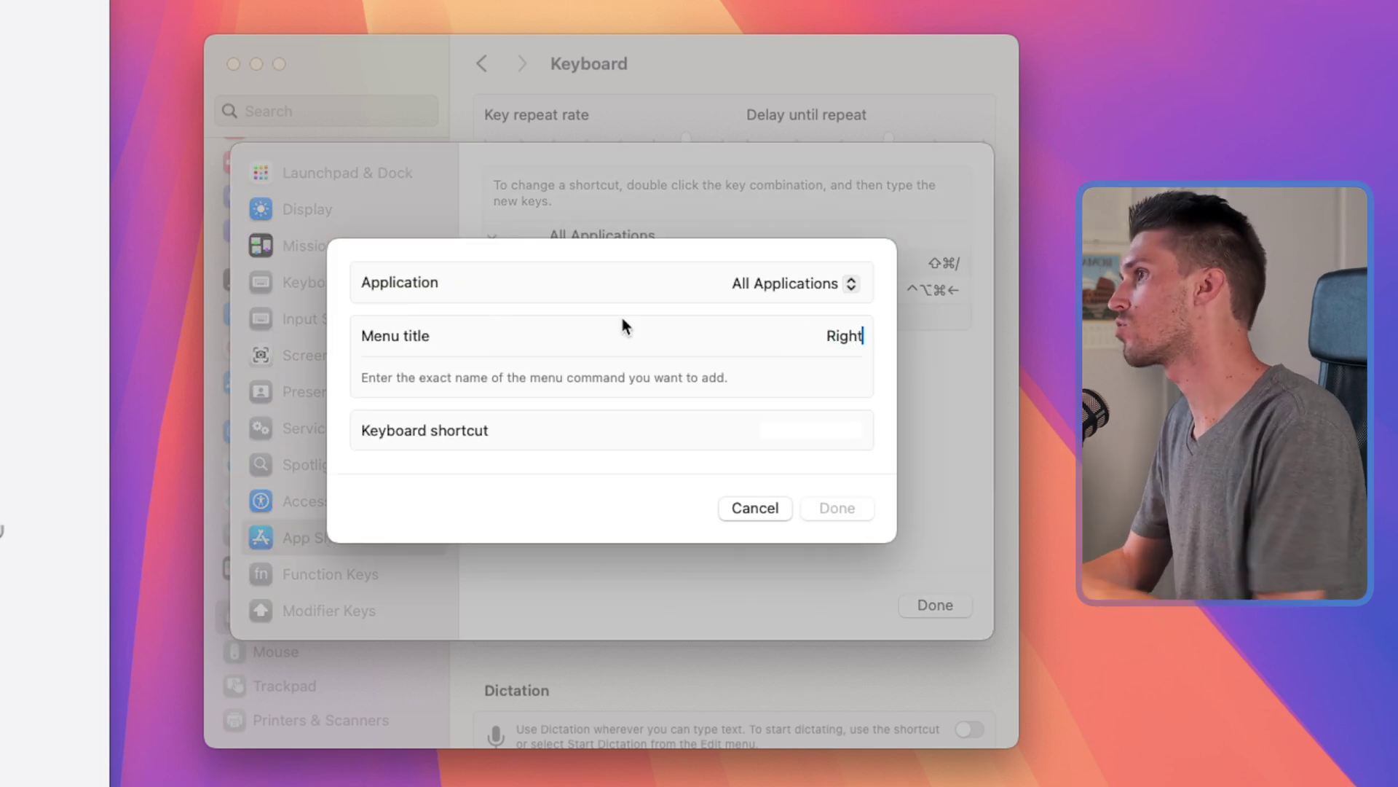
click(792, 435)
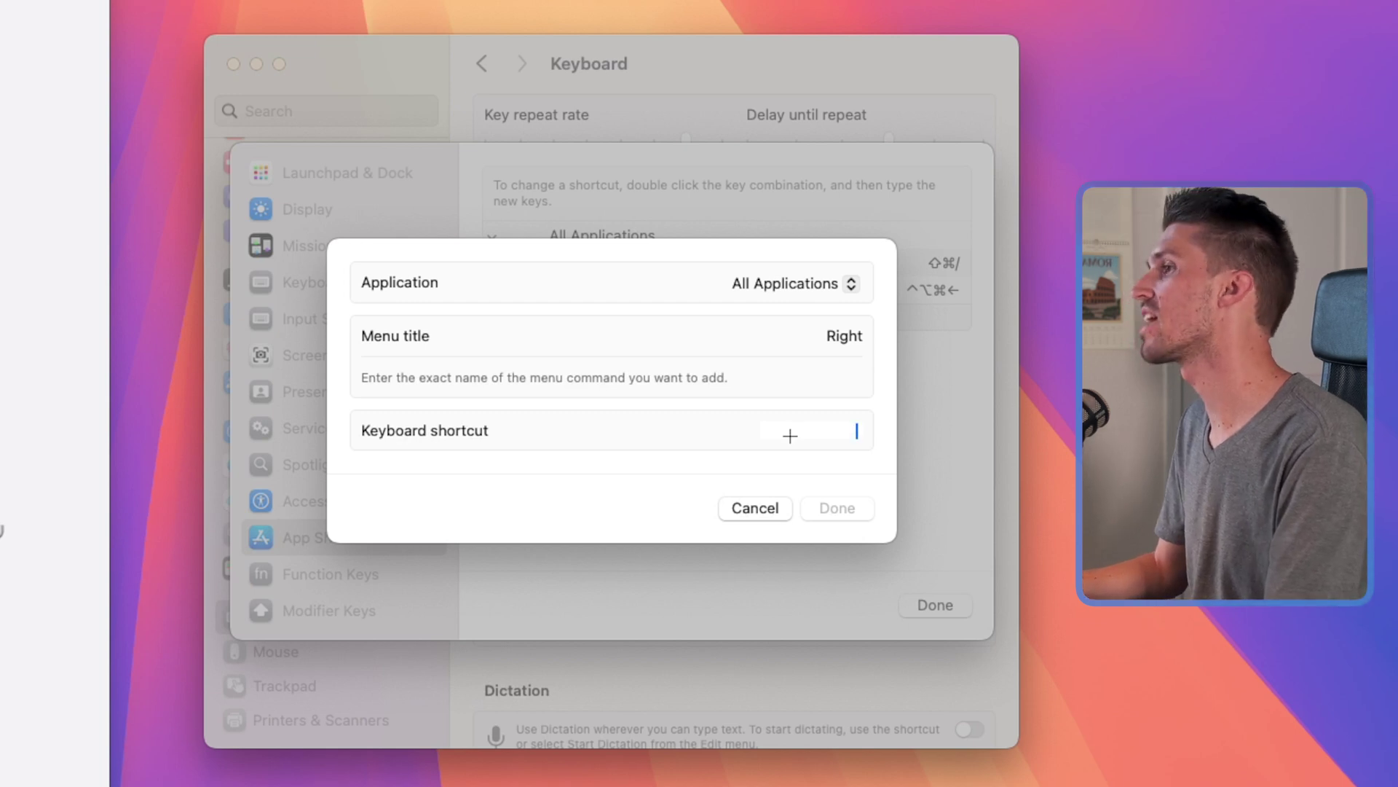
key(ctrl+alt+super+Right)
click(861, 512)
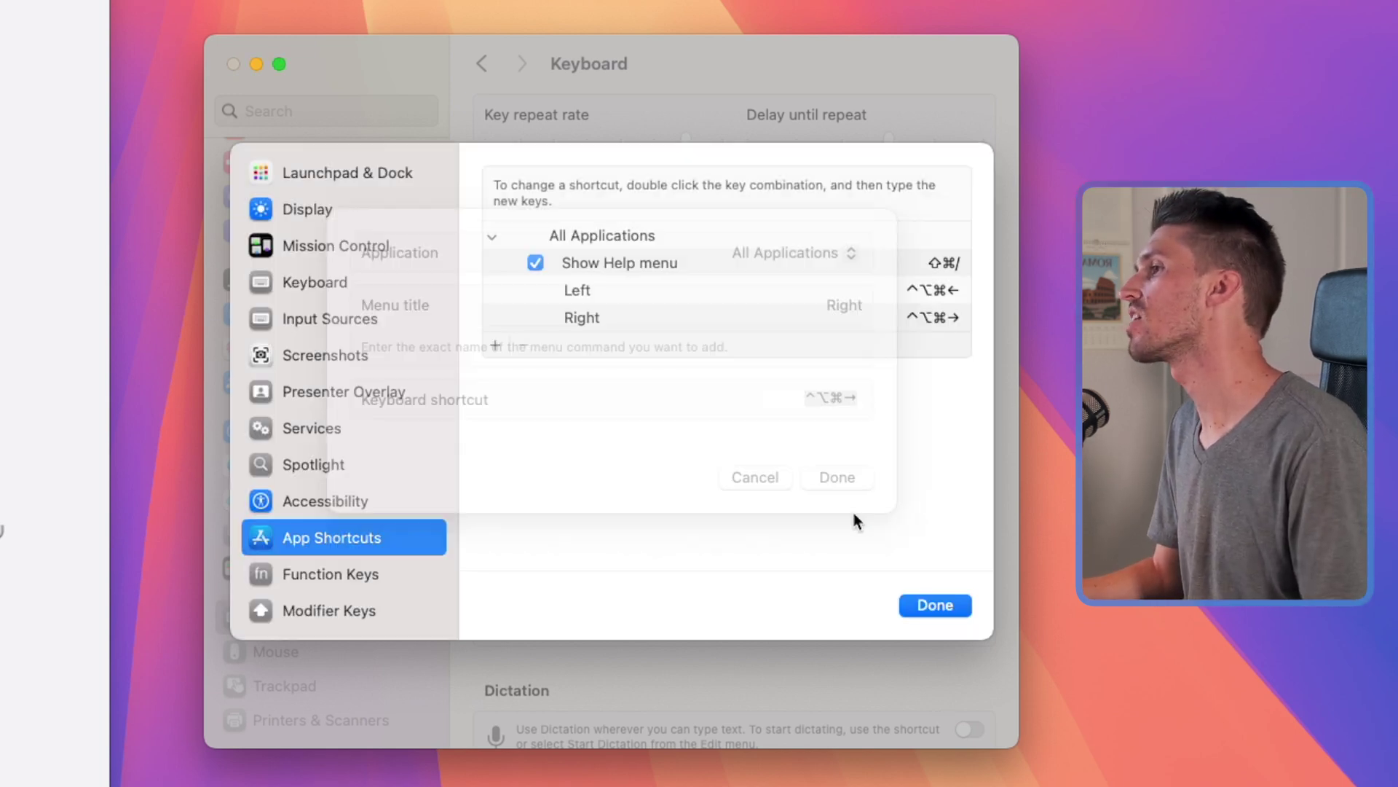
click(930, 605)
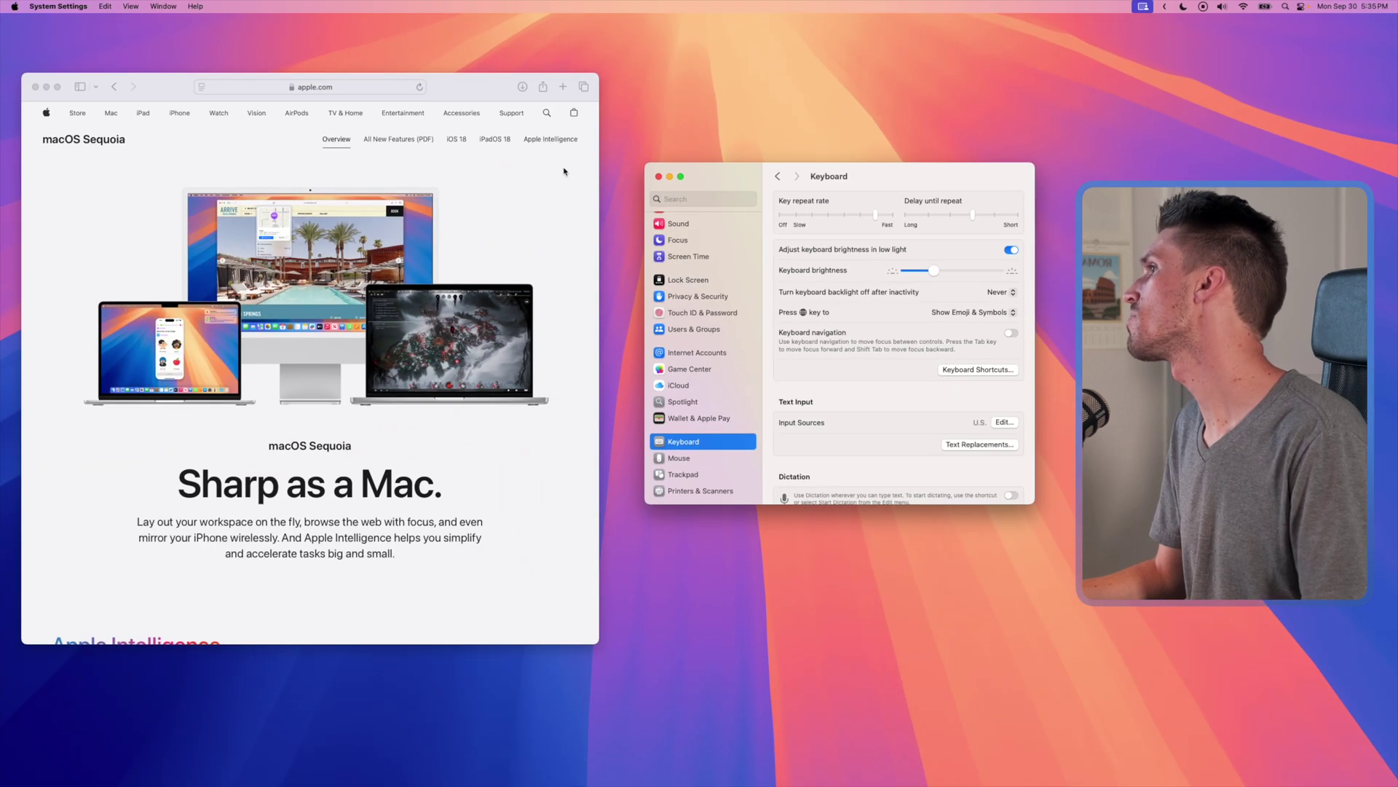
Step: Switch to Safari and tile it left via Window > Move & Resize > Left
click(526, 206)
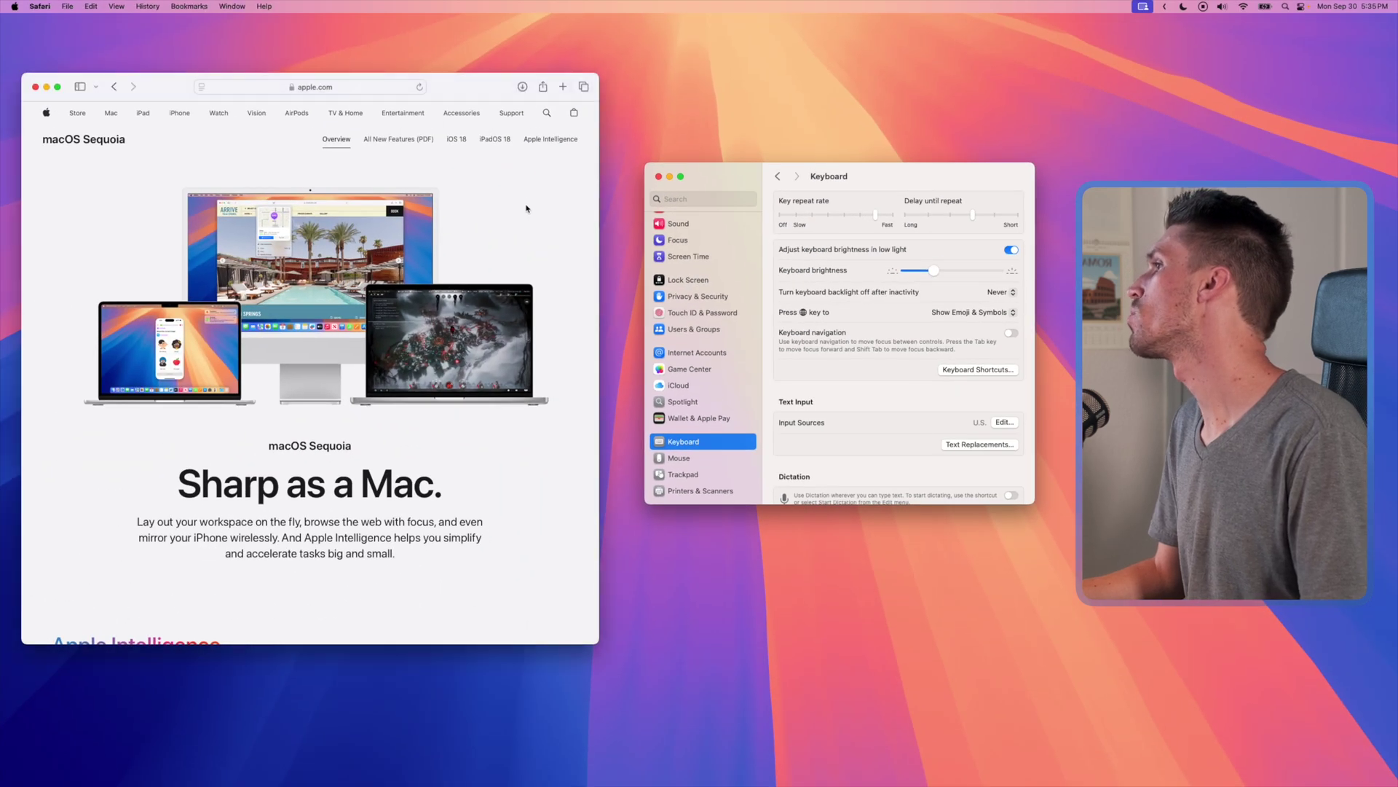
click(230, 7)
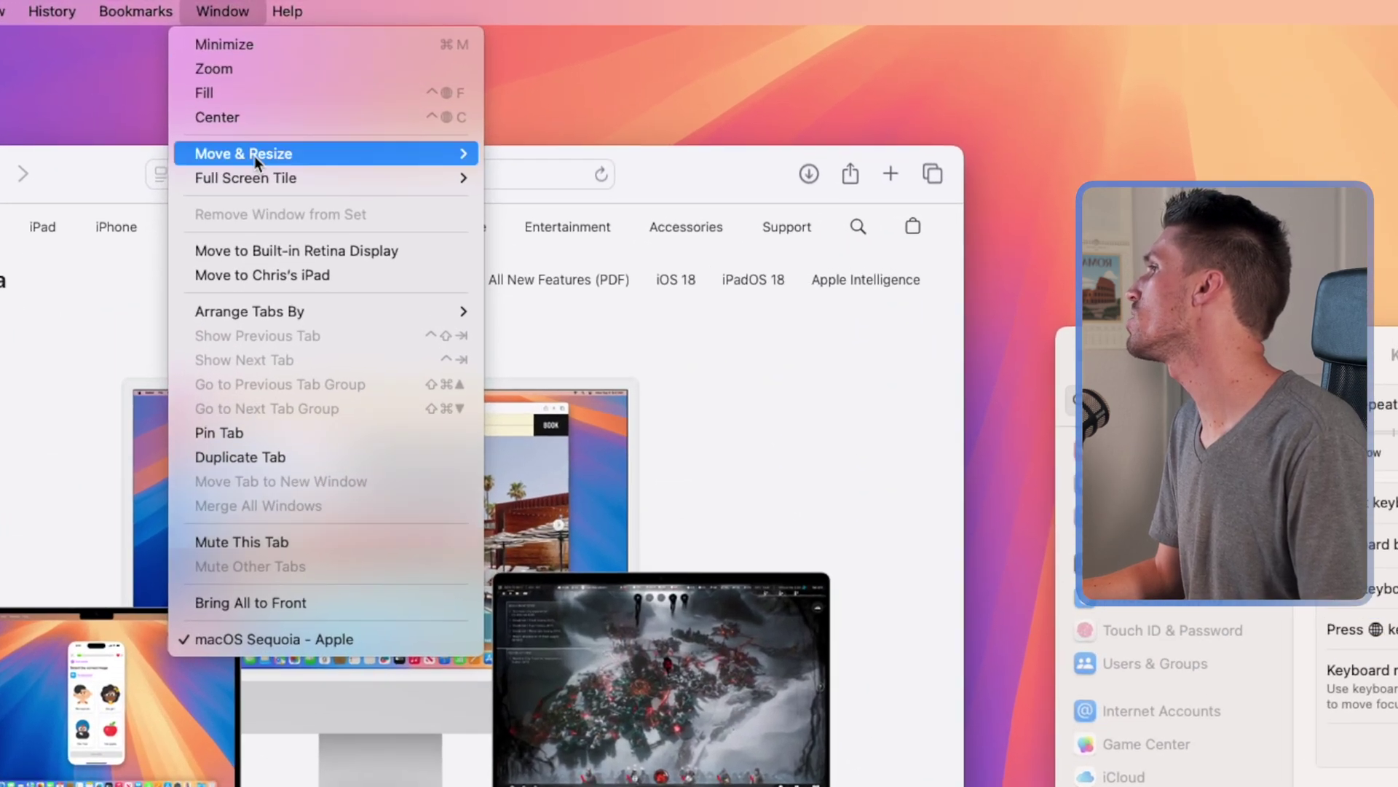
mouse_move(251, 121)
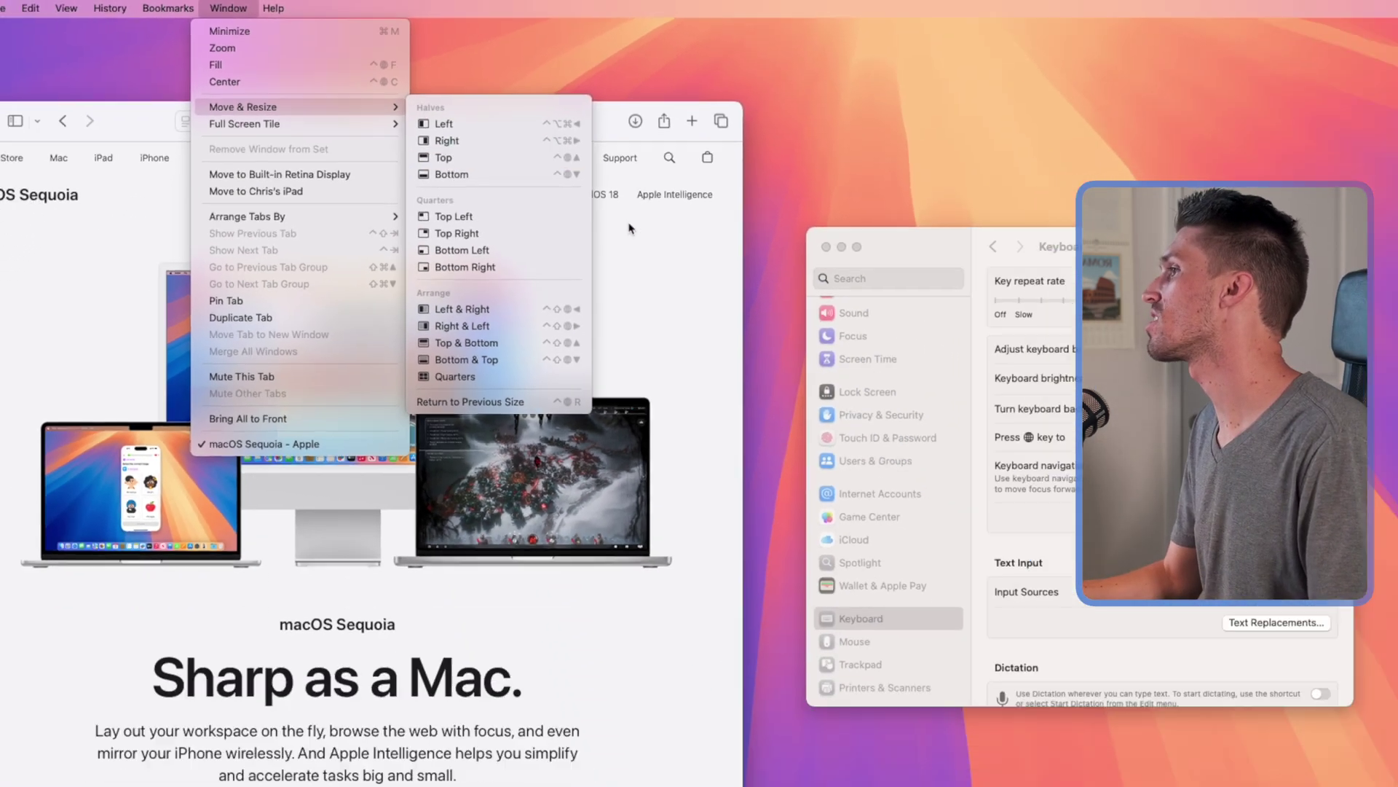
click(632, 185)
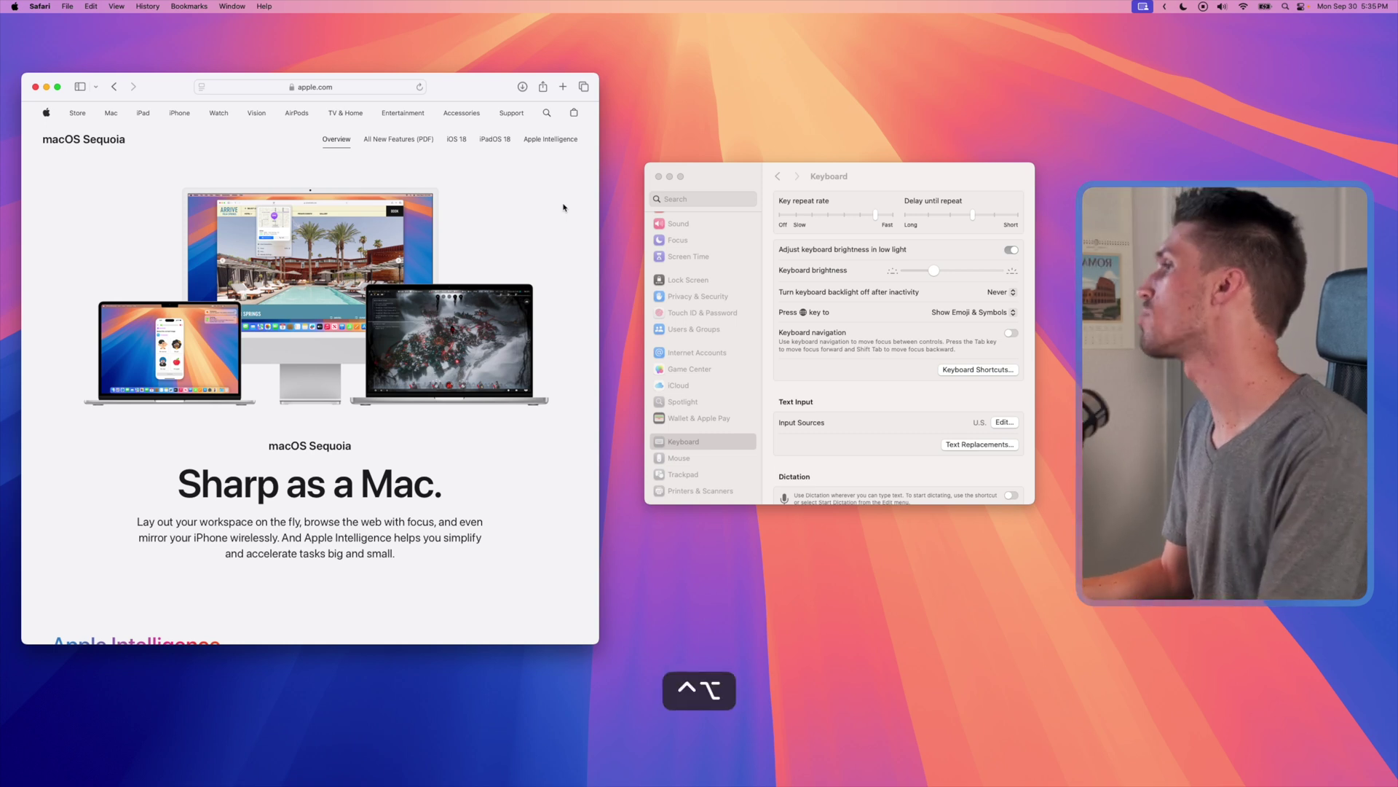
Step: Snap Safari to the left half of the screen with ⌃⌥⌘←
key(ctrl+alt+super+Left)
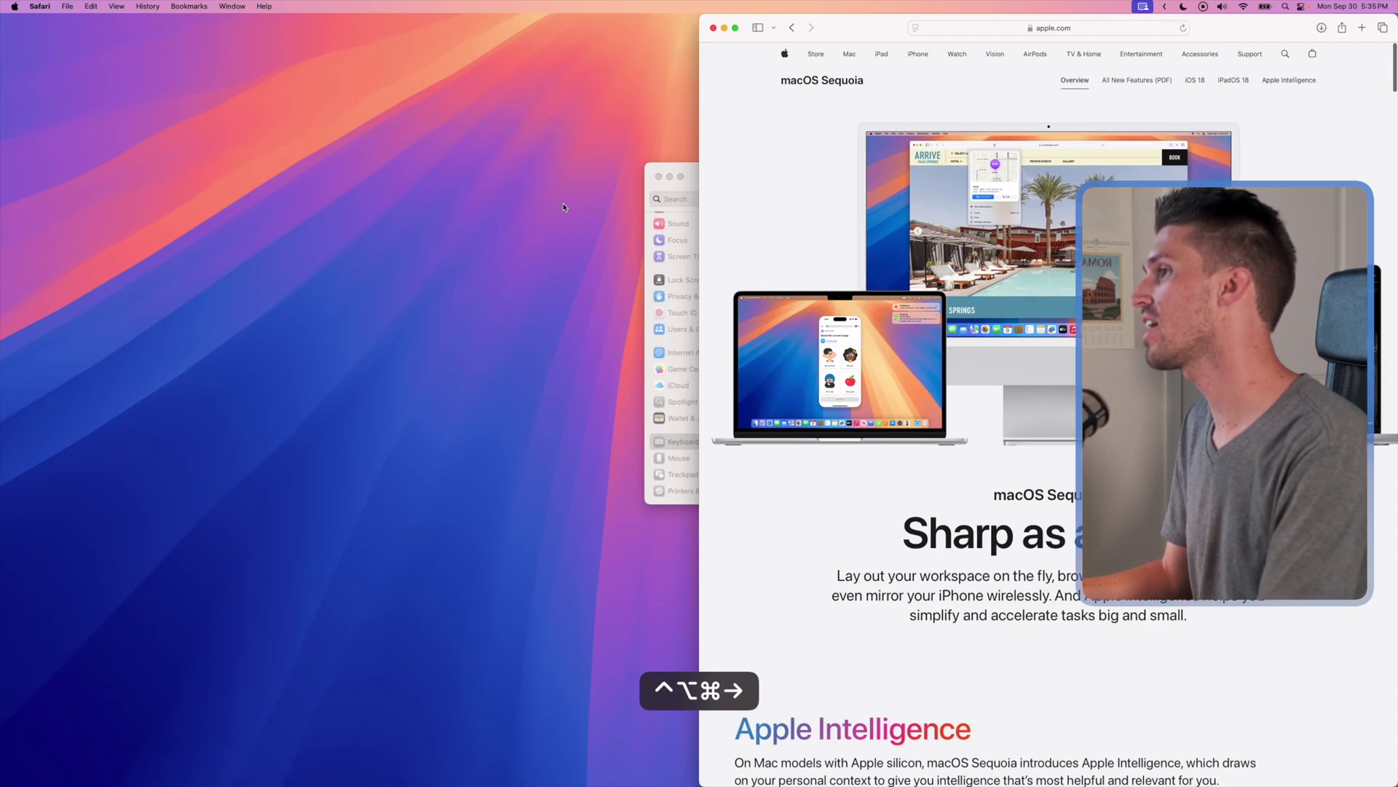